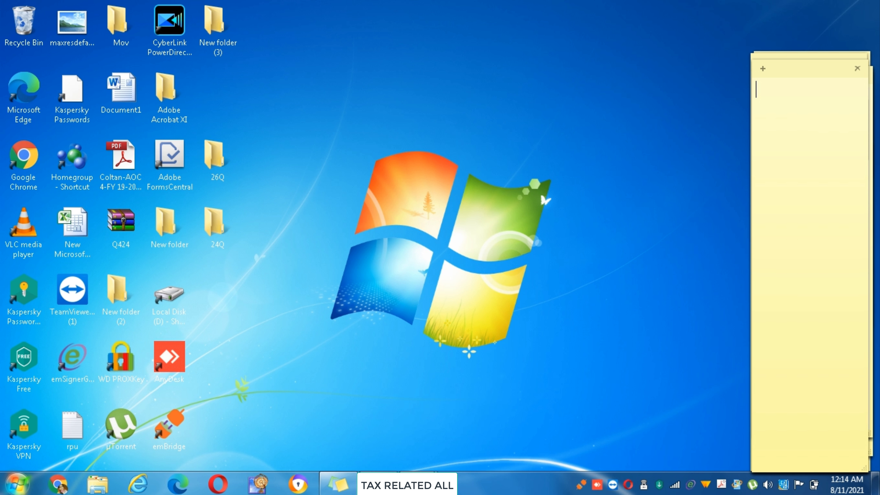
Open Chrome and search Bing for 'traces login' via the address-bar suggestion.
click(57, 486)
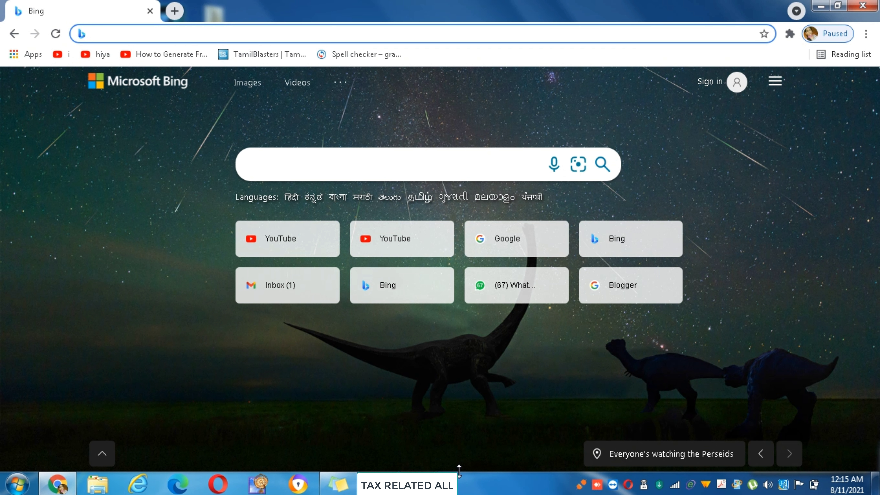
text(tr)
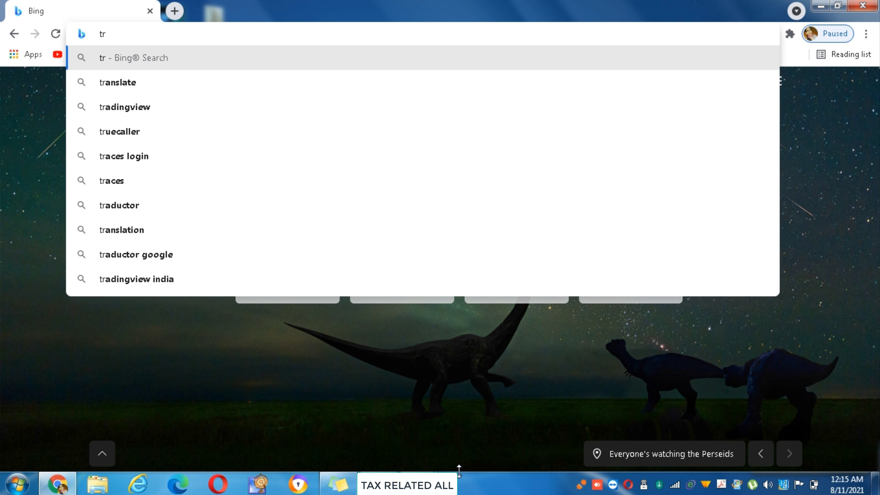
text(ace)
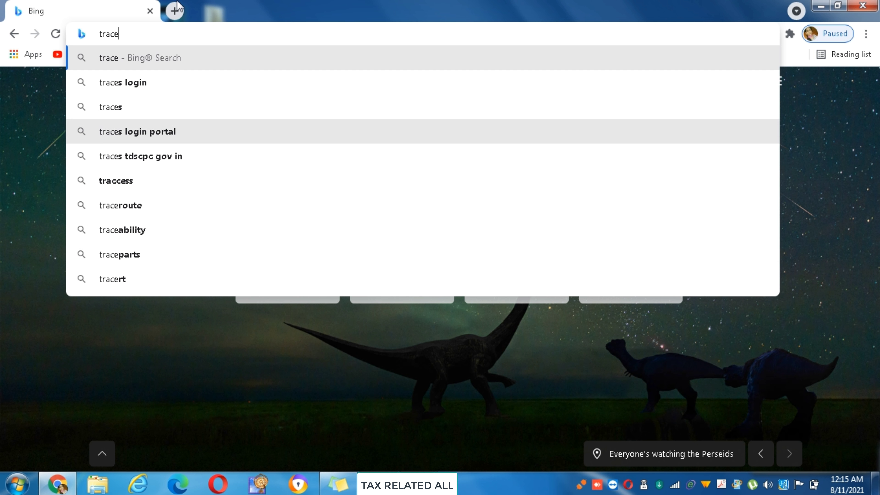
click(122, 82)
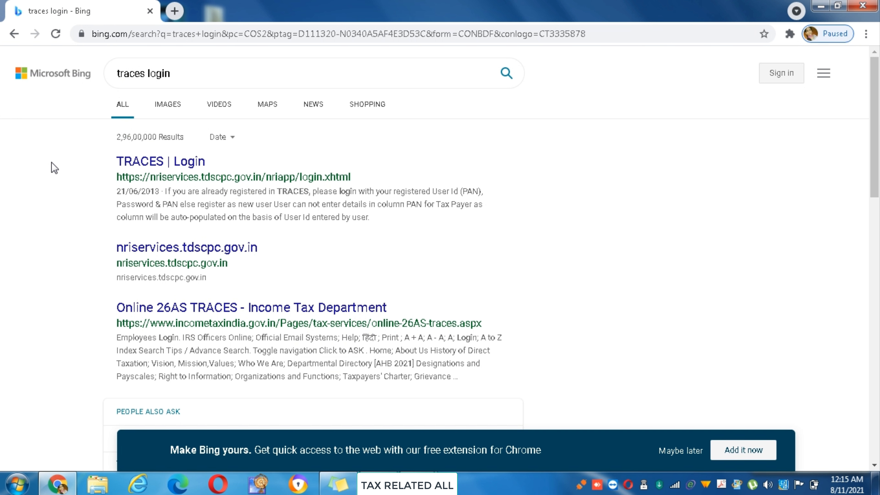
Follow the TRACES result to tdscpc.gov.in, pass the caution notice, and reach the login page.
click(159, 163)
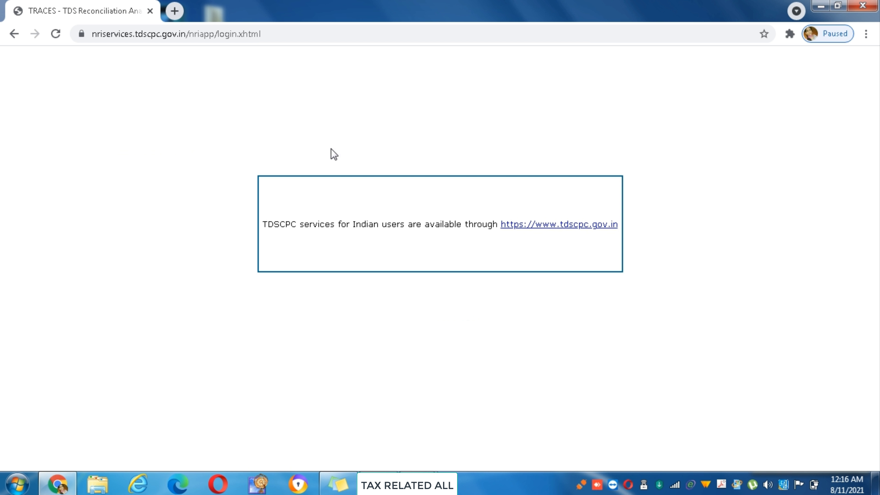
click(566, 227)
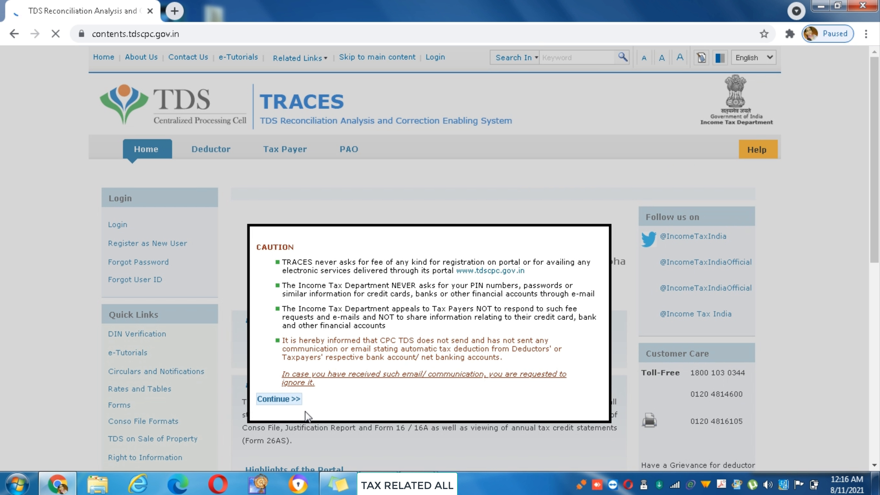
click(287, 400)
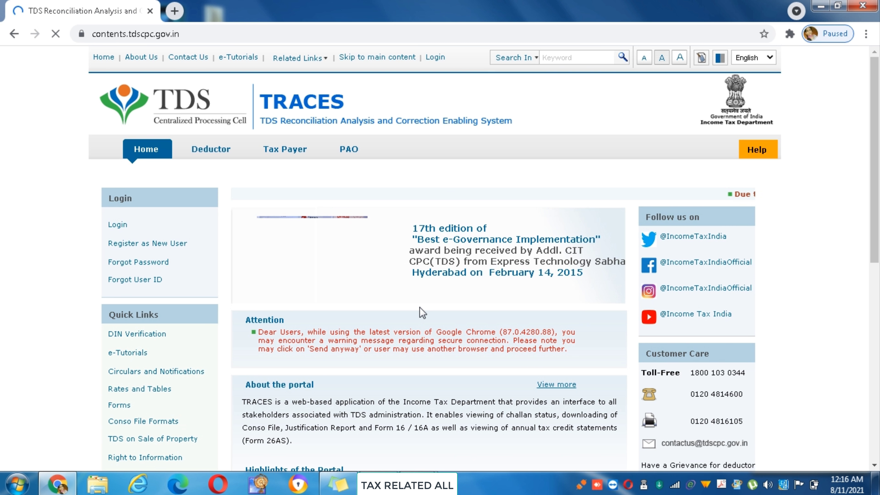
click(112, 227)
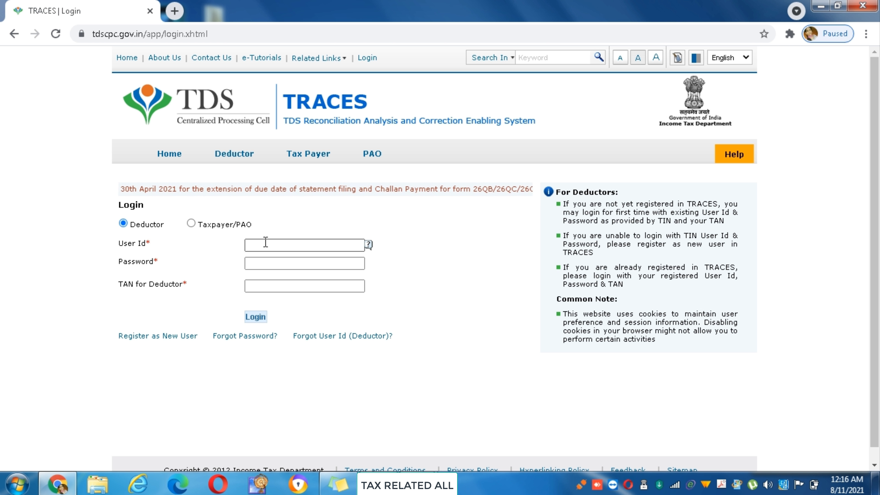
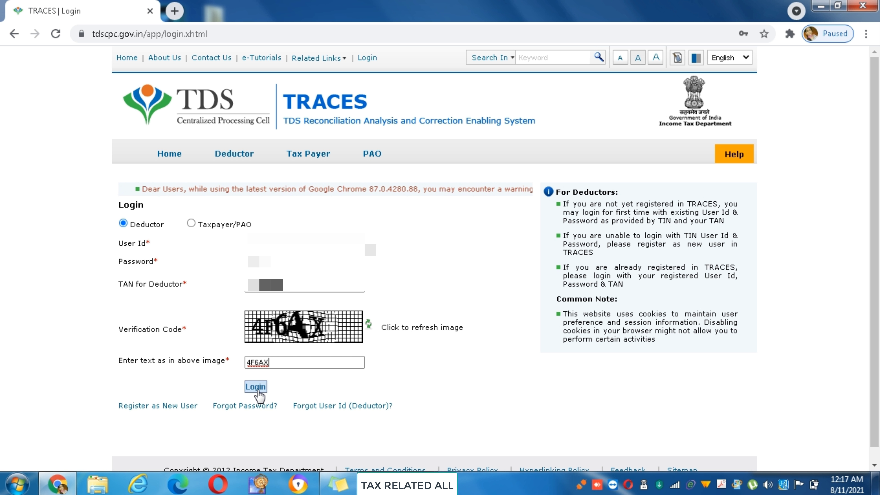
Log in as deductor with the user ID, password, TAN and captcha verification code.
click(256, 388)
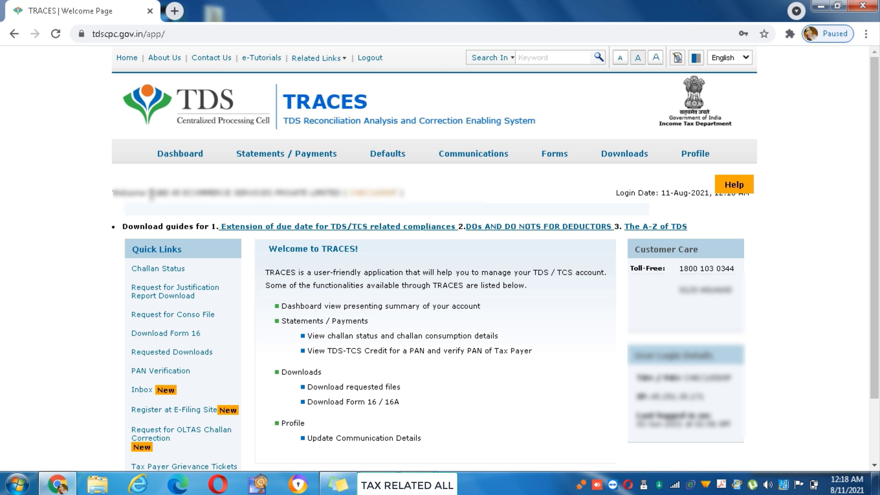
Highlight the welcome line, login date and main section names, then scroll the welcome page.
drag(152, 192, 342, 184)
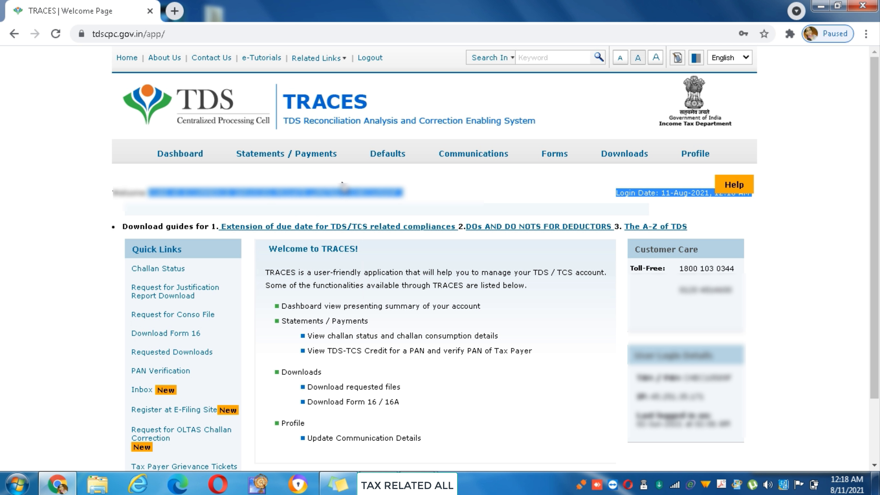
drag(261, 169, 134, 187)
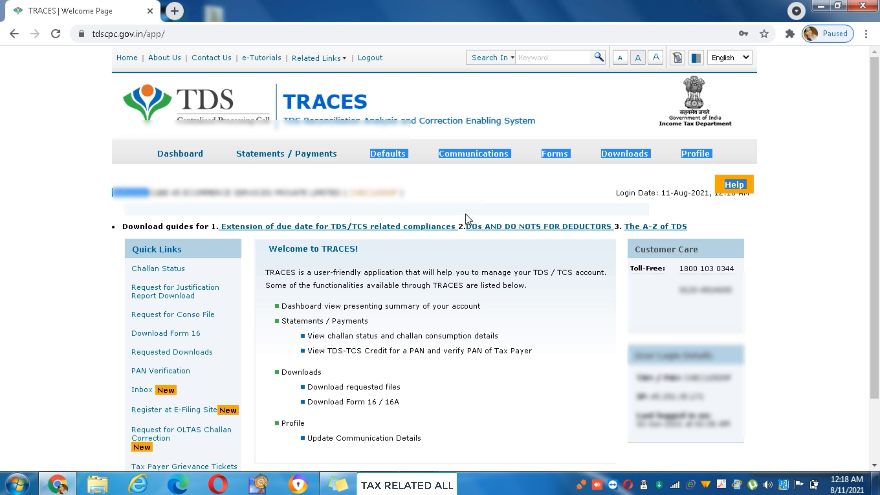
click(378, 174)
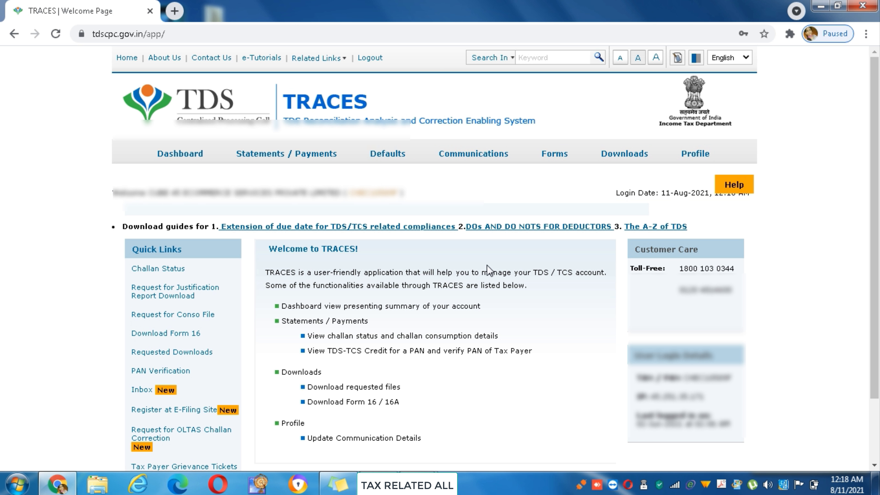
scroll(489, 270, down, 2)
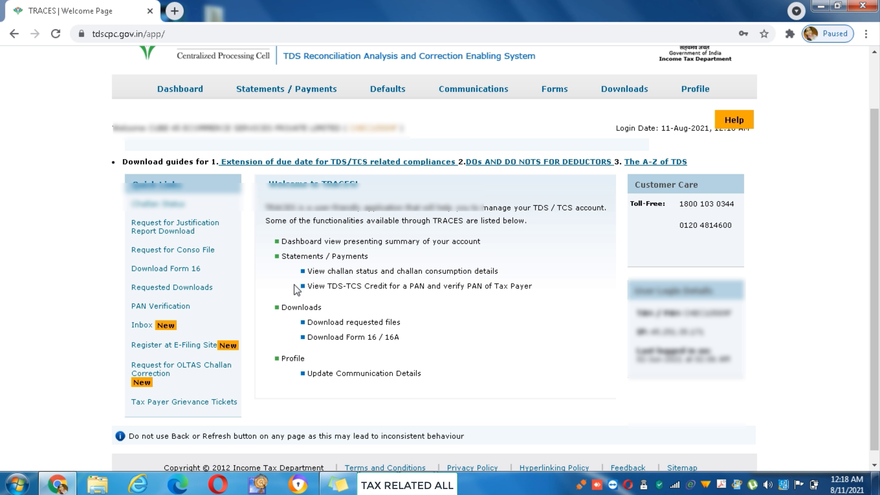
scroll(312, 227, up, 2)
Show the Defaults and Downloads menu items, including Form 16 and Form 16A.
click(382, 156)
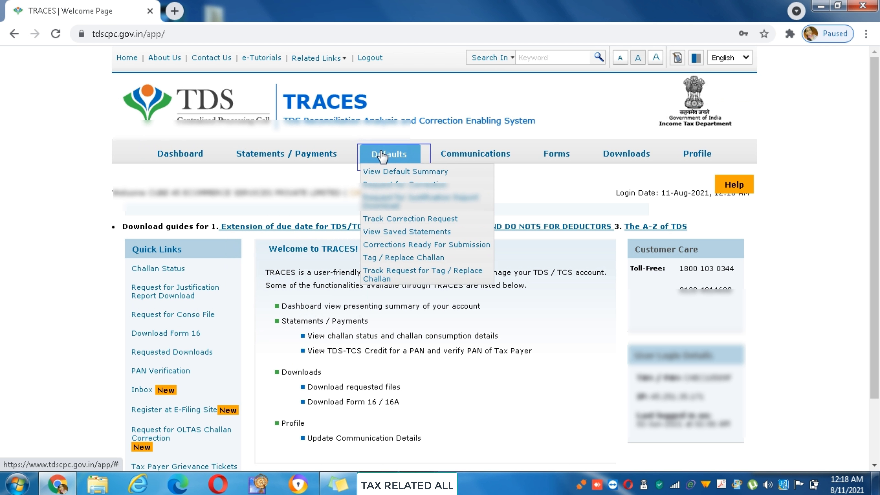
mouse_move(554, 159)
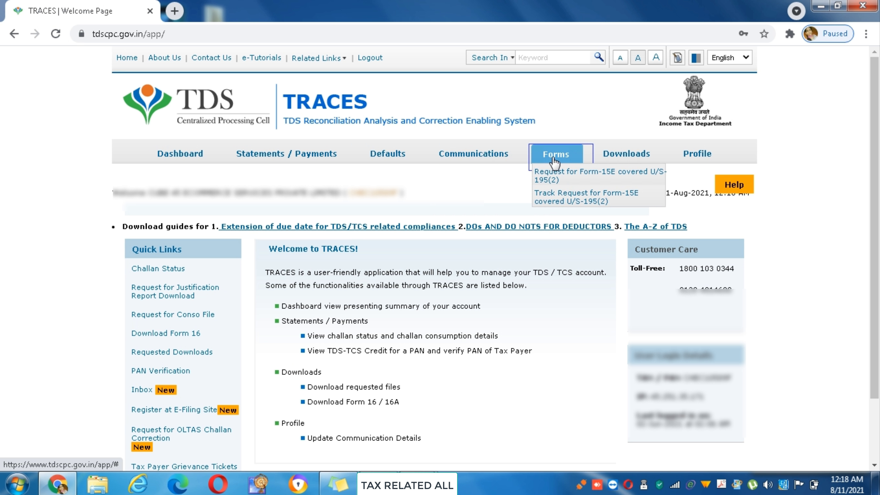
mouse_move(611, 161)
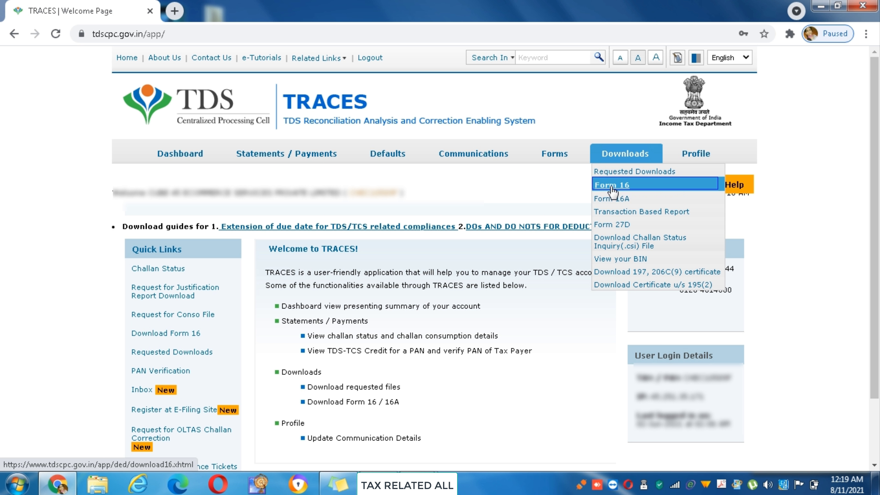
click(612, 190)
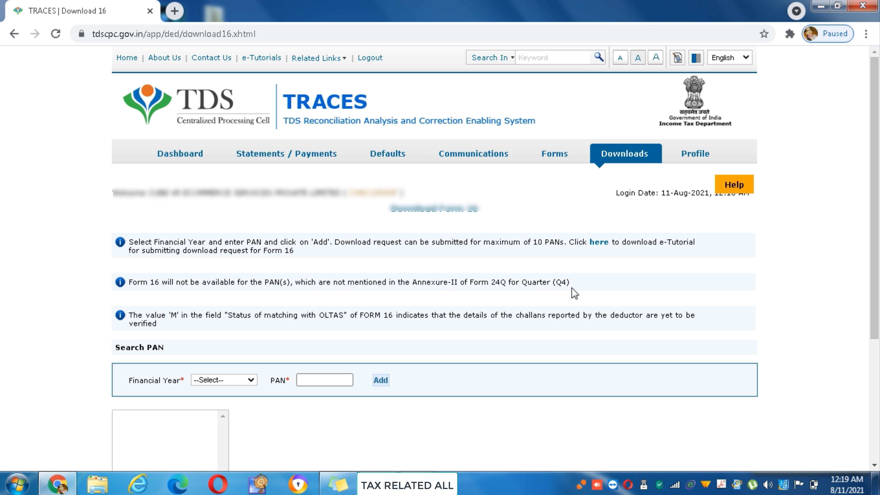
click(604, 243)
click(598, 243)
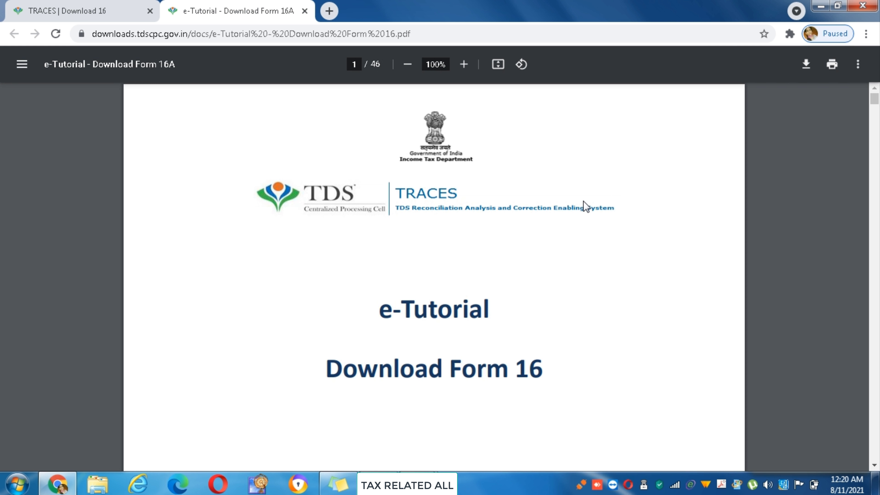
scroll(546, 255, down, 20)
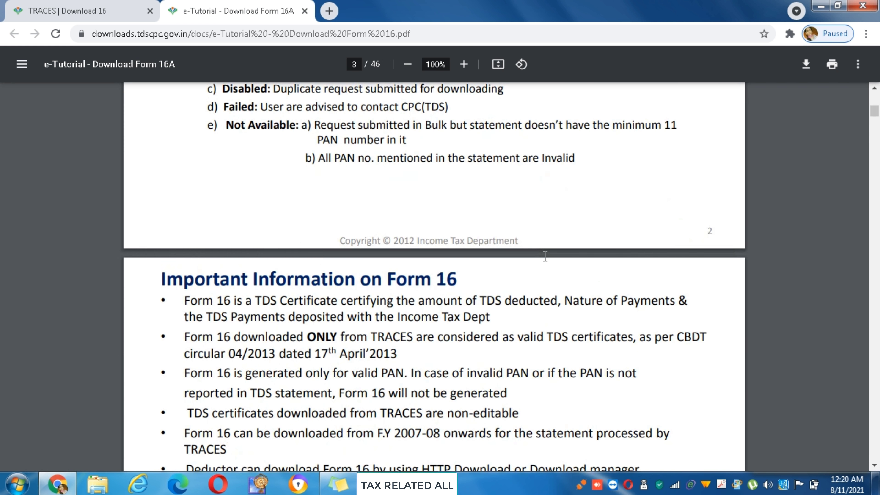
scroll(545, 257, down, 15)
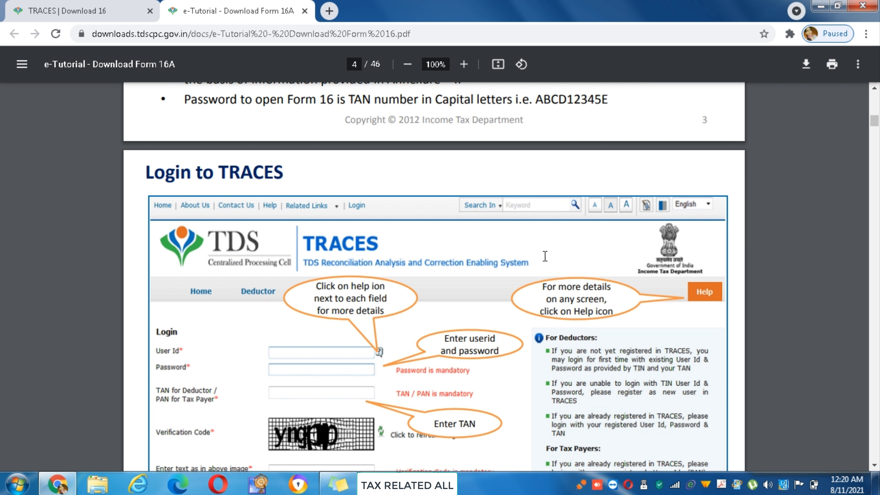
scroll(545, 257, down, 20)
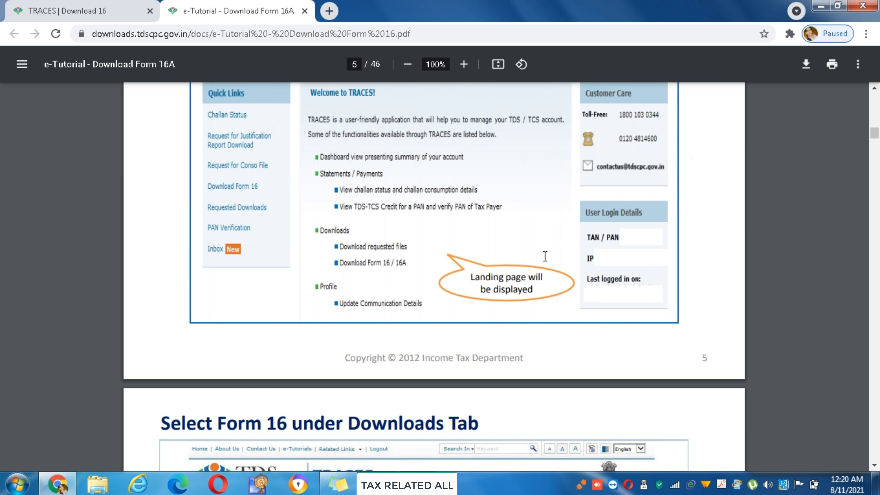
scroll(545, 257, down, 9)
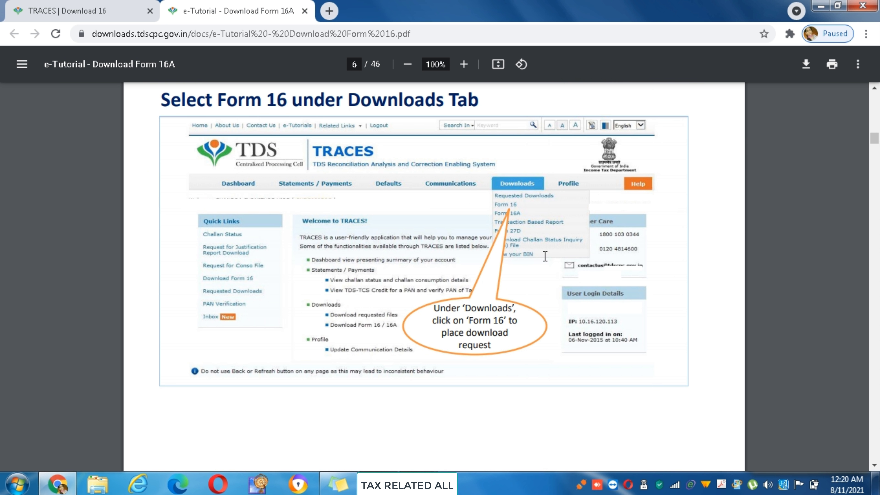
scroll(545, 257, down, 10)
scroll(545, 257, down, 4)
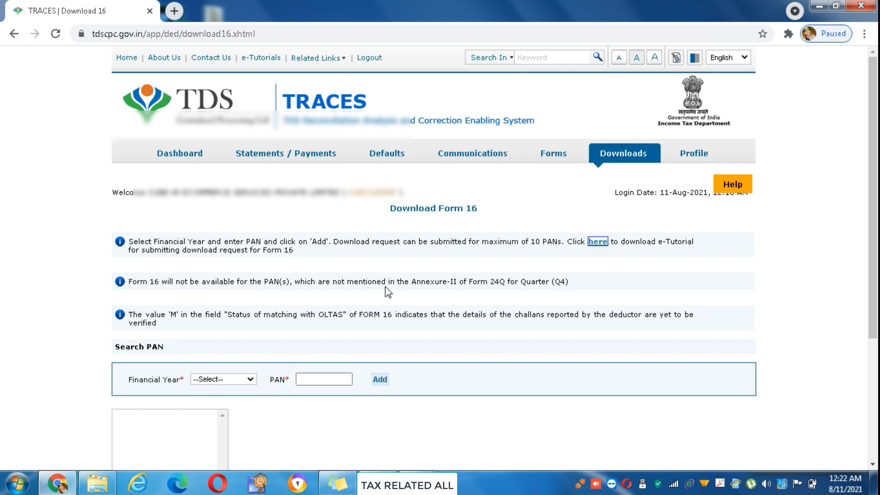
Check the financial years offered for the PAN-wise Form 16 search without choosing one.
scroll(279, 333, down, 5)
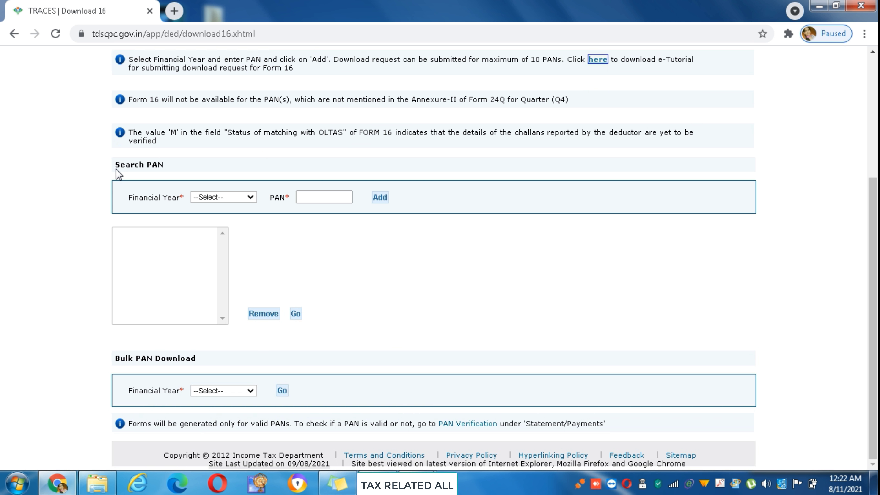
click(309, 195)
click(239, 197)
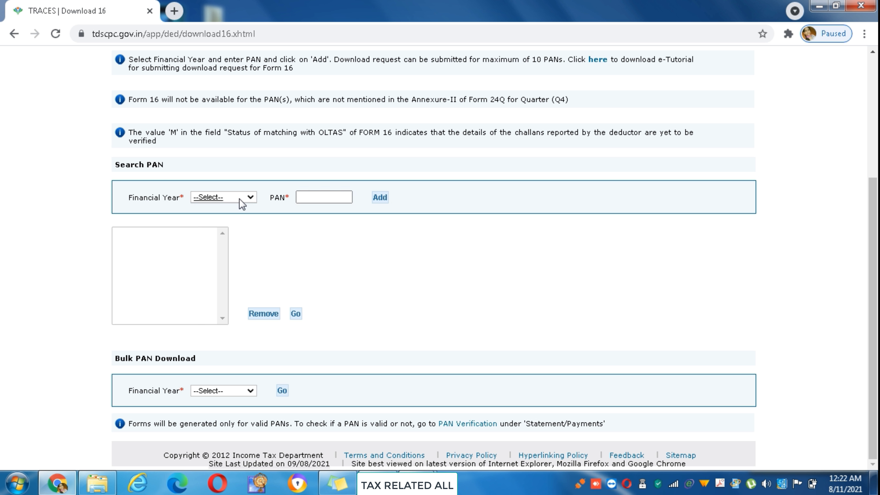
click(328, 196)
Request the Bulk PAN Form 16 download for financial year 2020-21.
drag(121, 354, 207, 357)
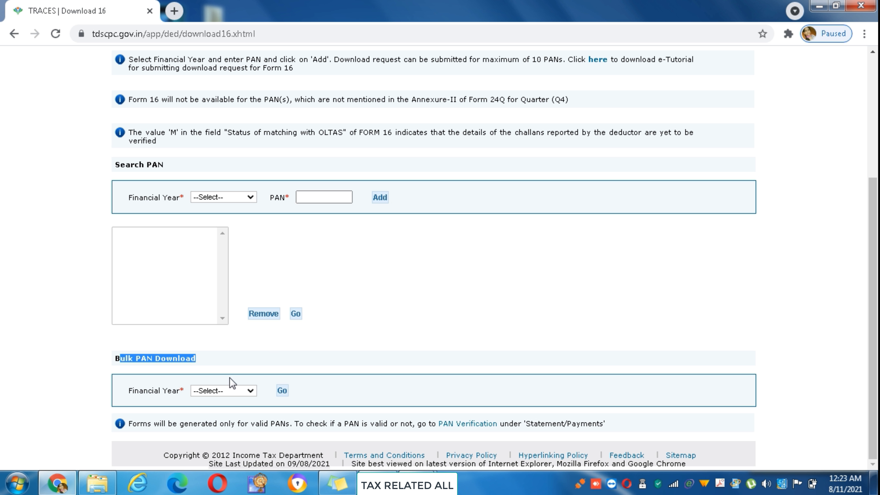
click(254, 390)
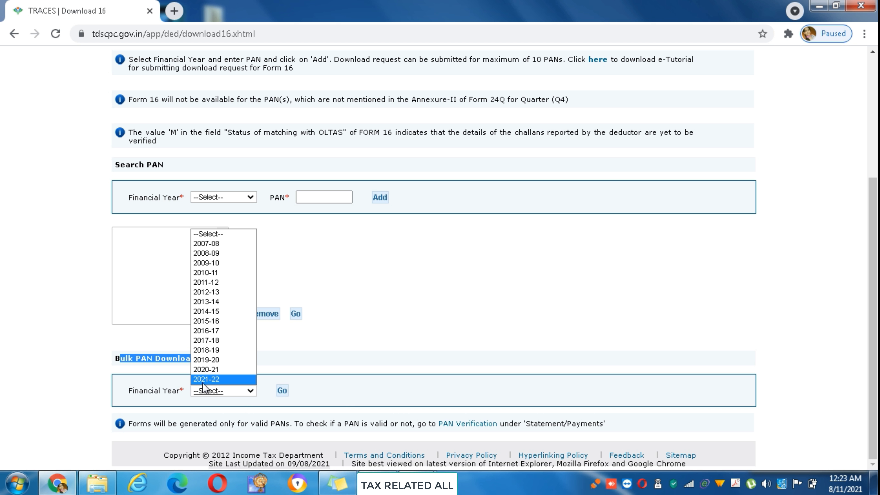
click(215, 369)
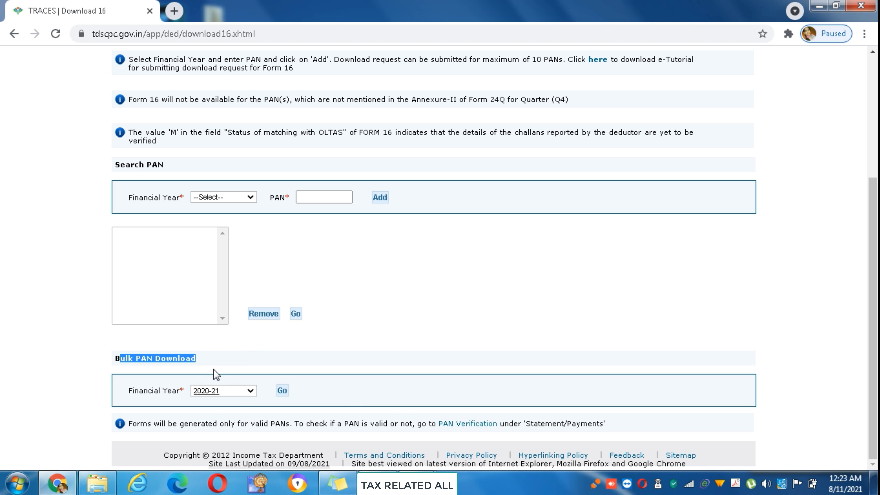
click(284, 392)
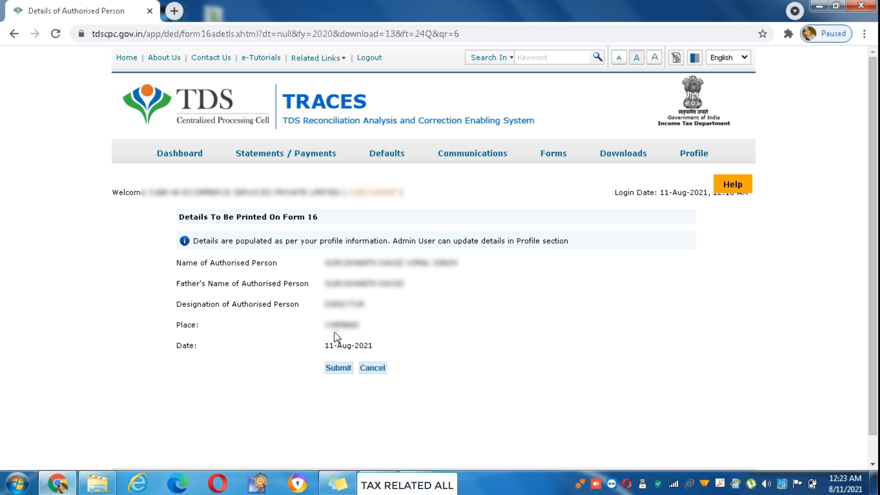
Submit the prefilled authorised person details to be printed on Form 16.
click(339, 368)
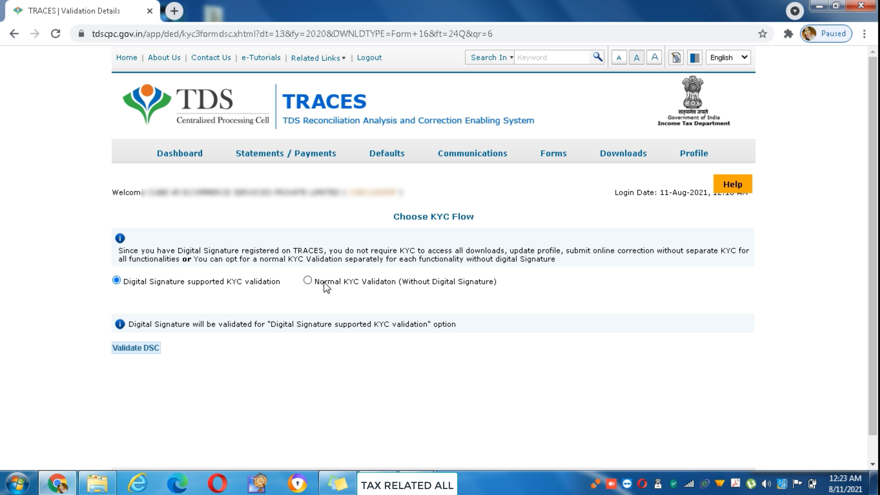
Choose Normal KYC Validation (Without Digital Signature) and proceed to the 24Q Q4 KYC form.
click(308, 281)
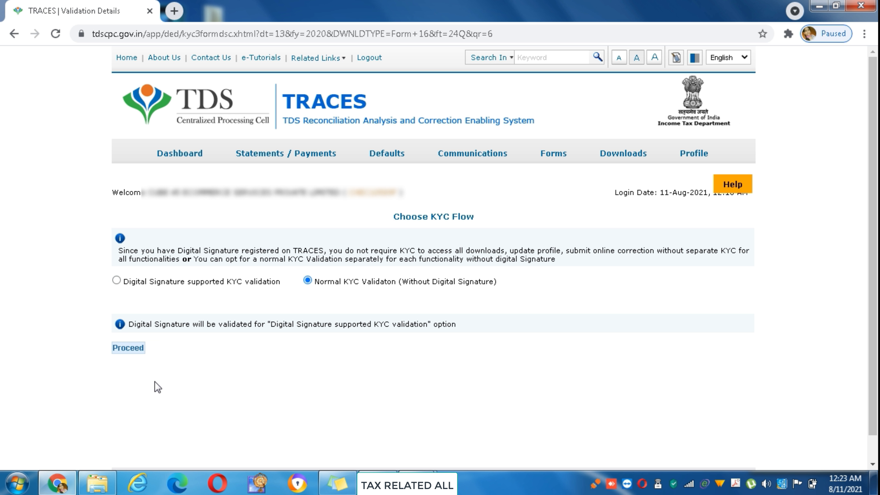
click(136, 351)
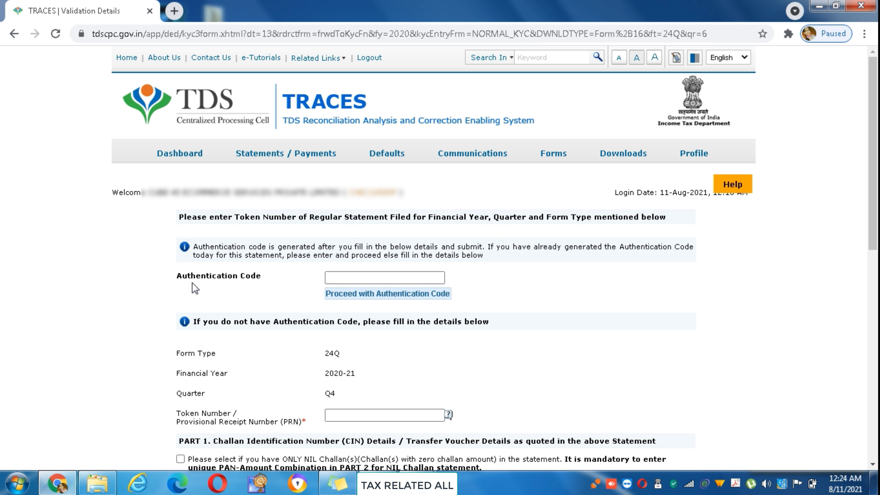
click(353, 279)
scroll(130, 429, down, 1)
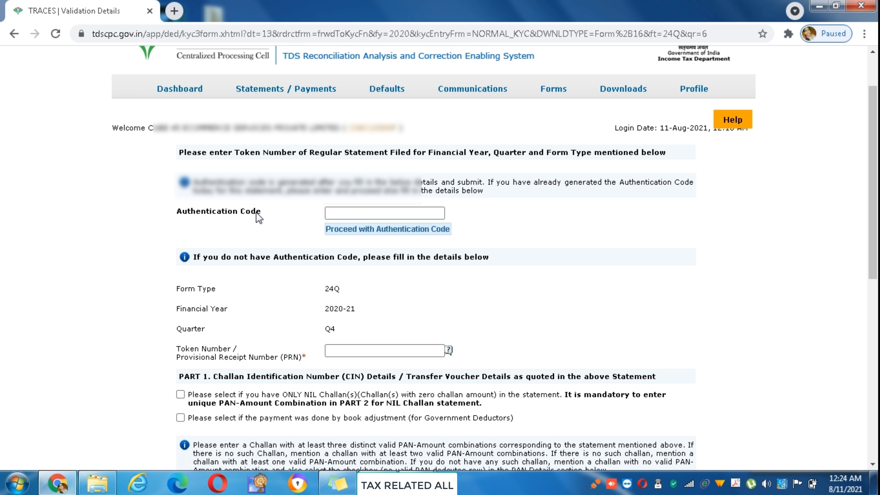
drag(182, 210, 289, 214)
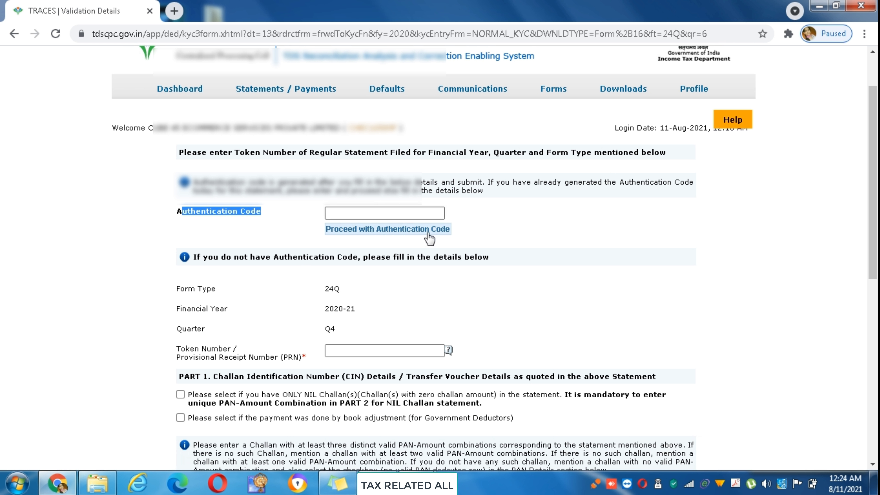
scroll(447, 274, down, 1)
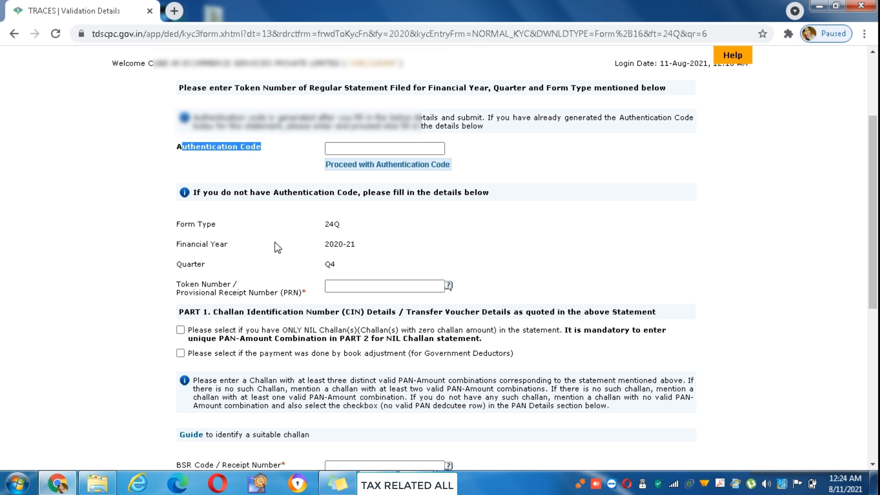
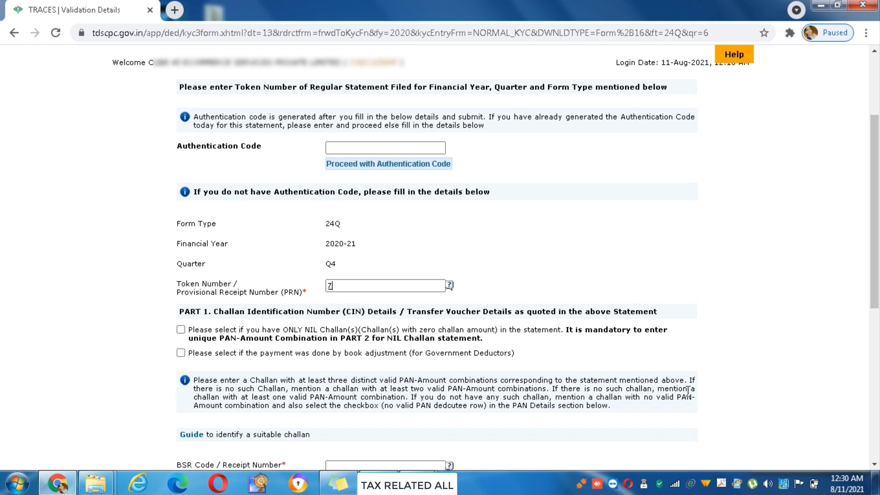
Fill in the statement's token number and the challan BSR code.
key(ctrl+v)
text(61)
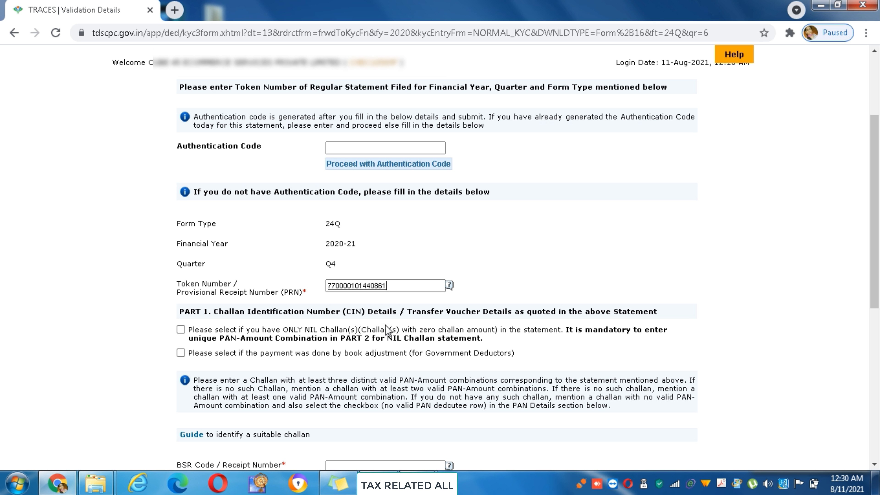
scroll(247, 333, down, 2)
scroll(228, 330, down, 2)
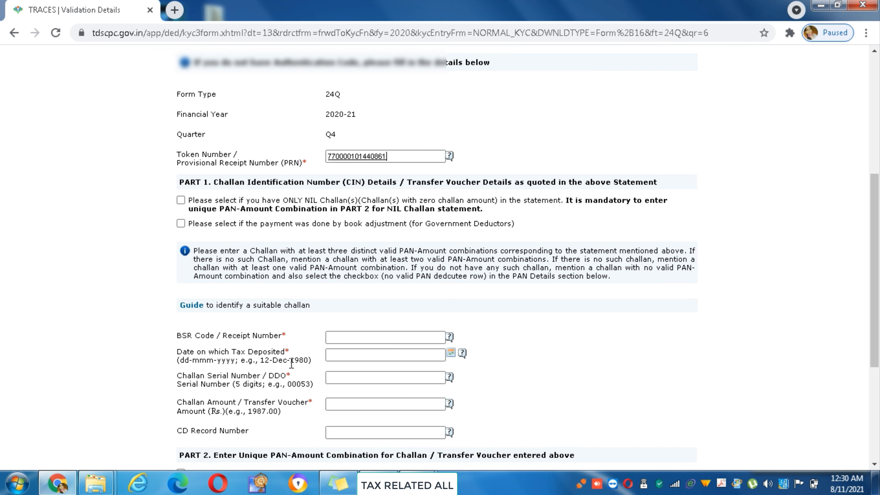
click(349, 336)
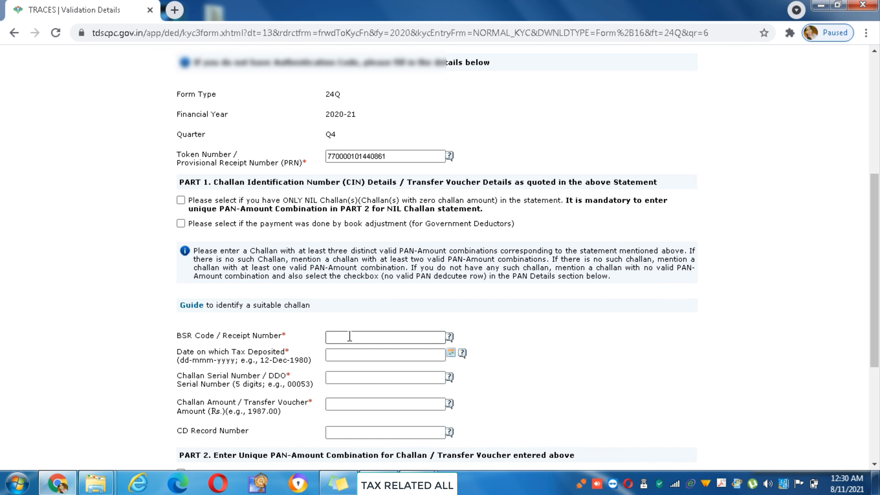
scroll(349, 336, down, 2)
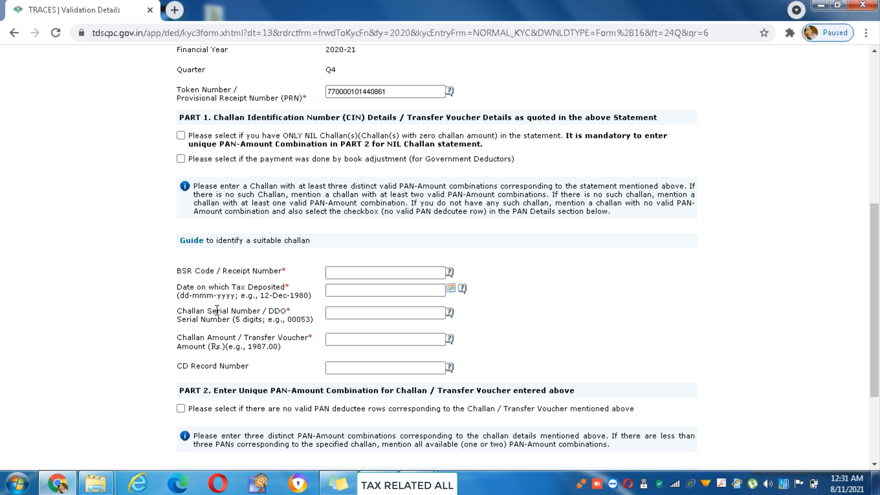
text(6390340)
Set deposit date 20-Apr-2021, challan serial 00421 and amount 6587.
click(451, 287)
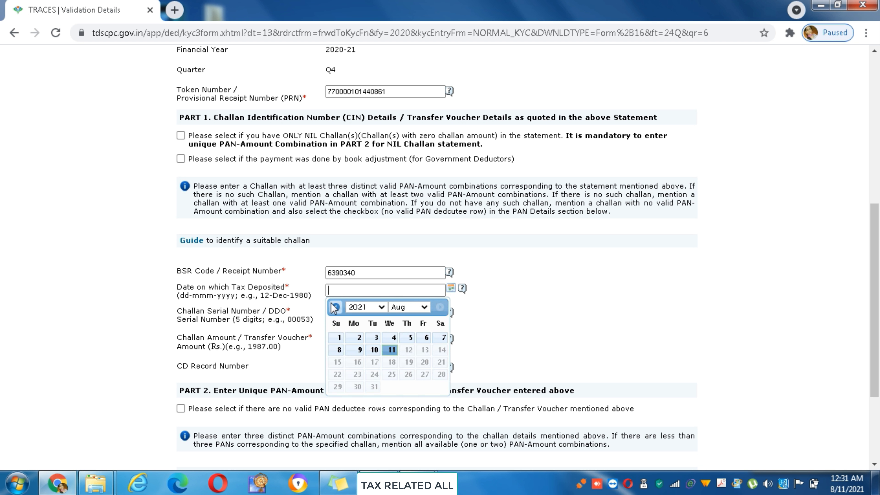
click(336, 307)
click(335, 307)
click(335, 307)
click(336, 307)
click(373, 373)
click(349, 315)
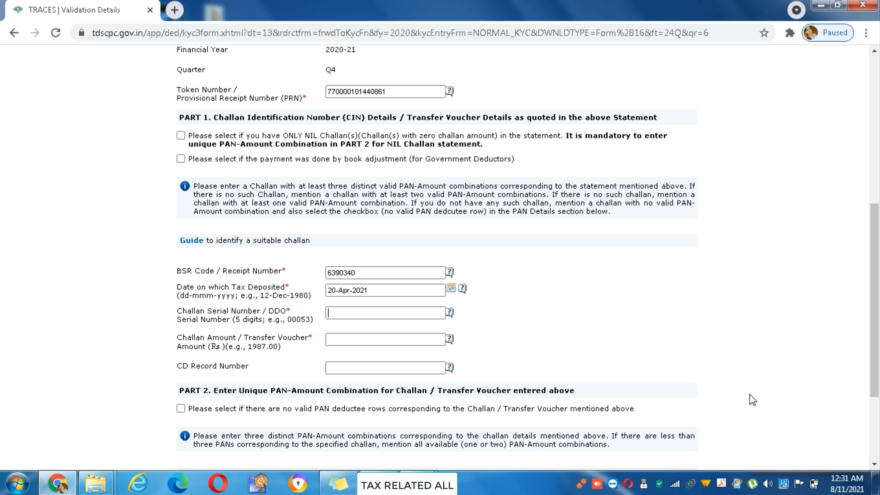
text(00421)
click(344, 341)
text(6587)
click(382, 368)
click(513, 362)
scroll(428, 332, down, 4)
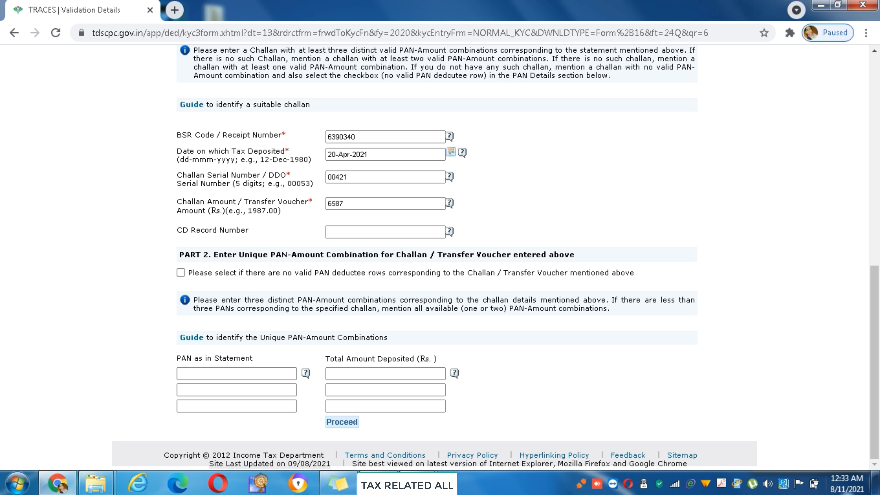
Enter the PAN in Part 2 and submit the challan and PAN-amount details.
click(226, 374)
key(BackSpace)
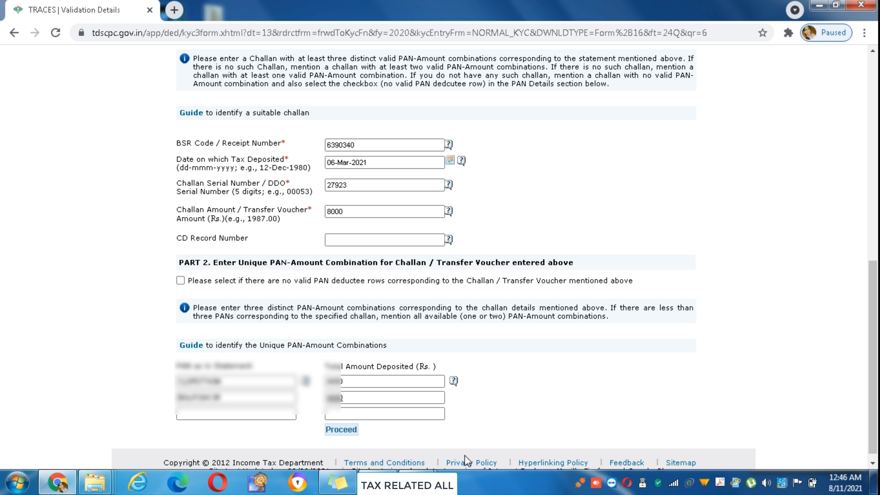
click(348, 430)
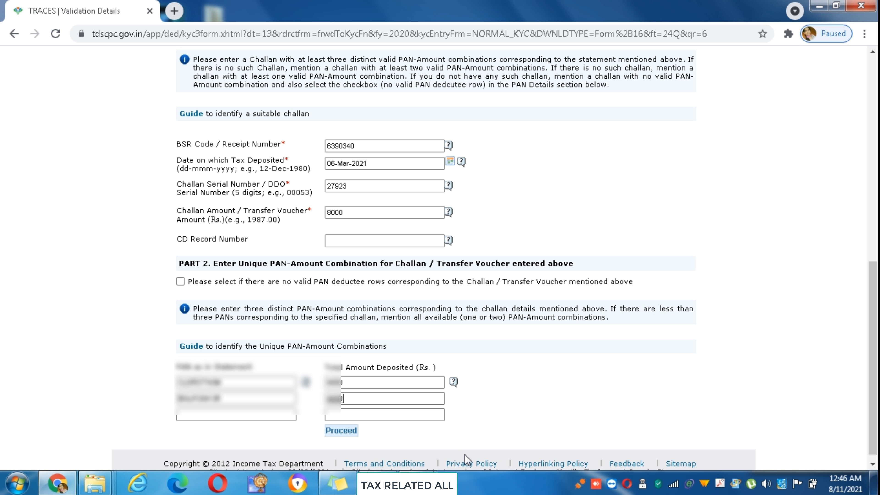
click(347, 430)
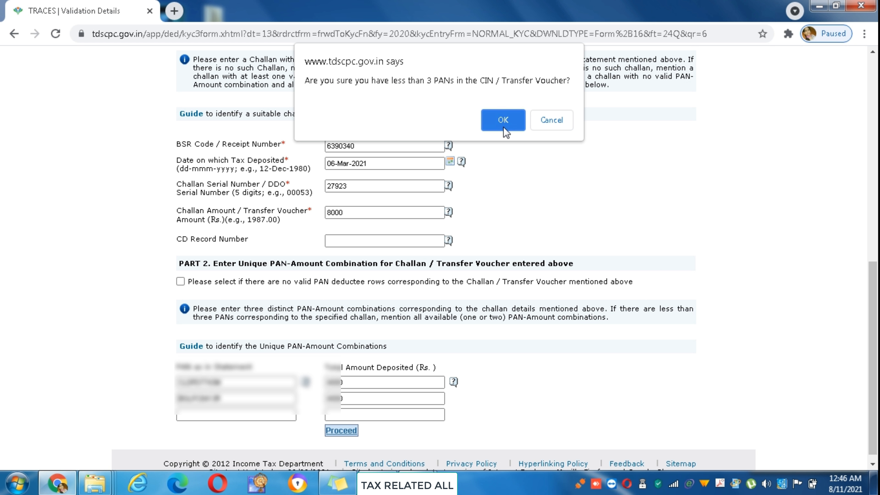
Accept the 'less than 3 PANs' confirmation with OK.
click(511, 122)
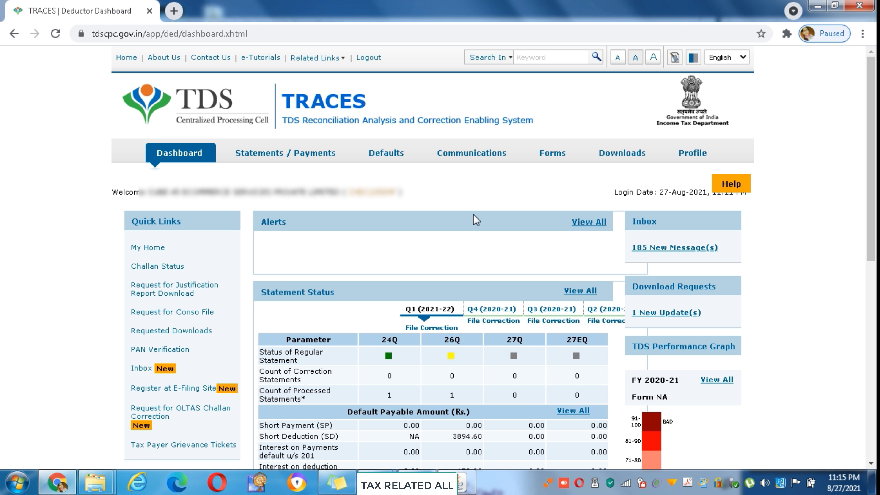
Go to Downloads > Requested Downloads.
mouse_move(634, 161)
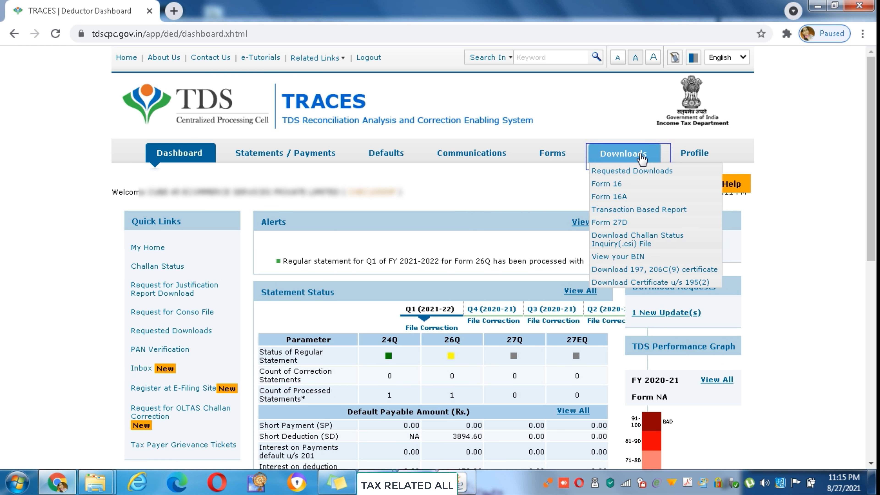
click(634, 173)
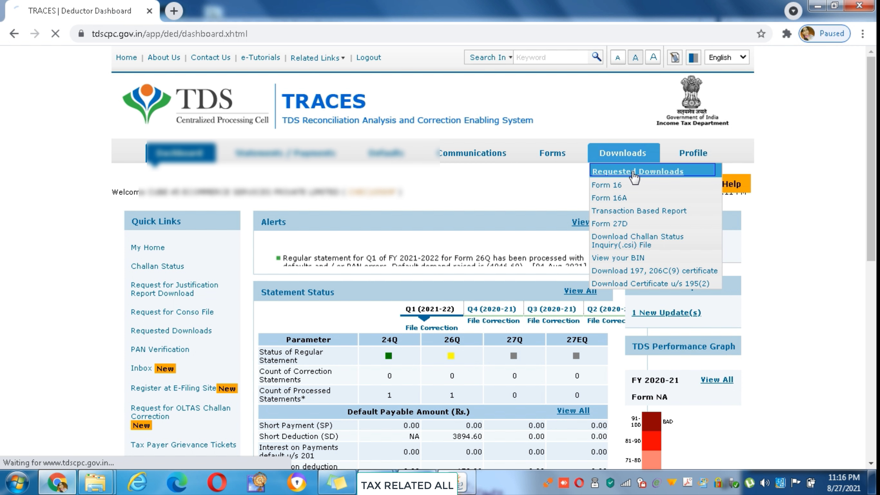
scroll(284, 336, down, 1)
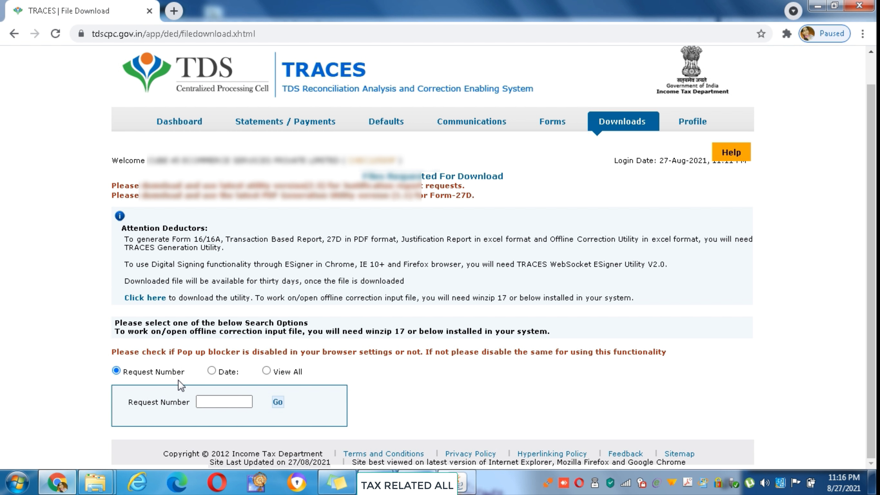
Search download requests by date, from 27-Aug-2021 to 27-Aug-2021.
click(201, 402)
click(211, 370)
click(250, 403)
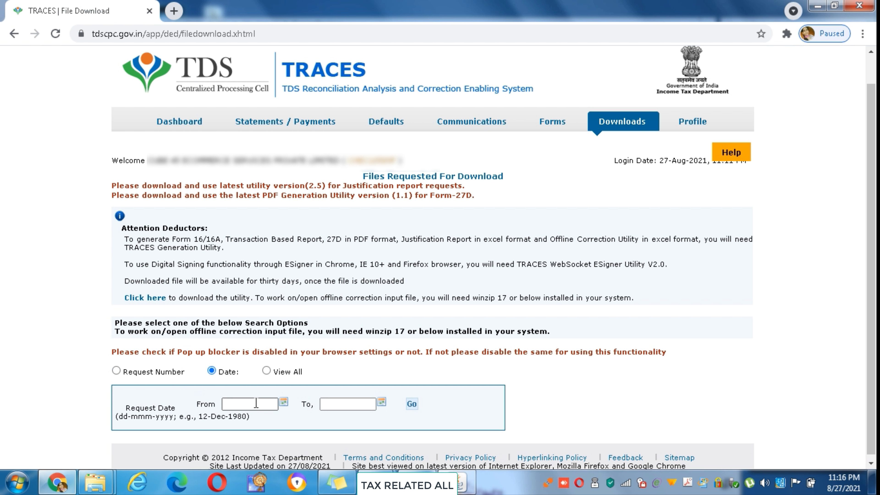
click(284, 403)
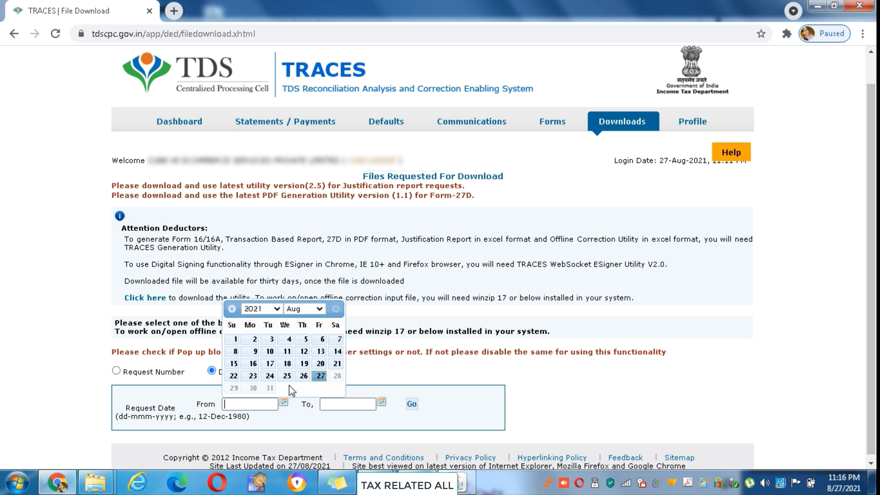
click(319, 375)
click(371, 399)
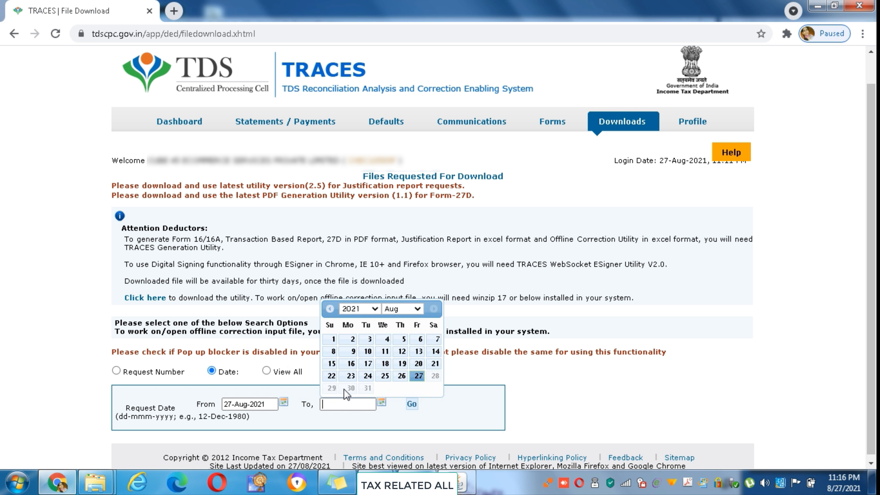
click(418, 376)
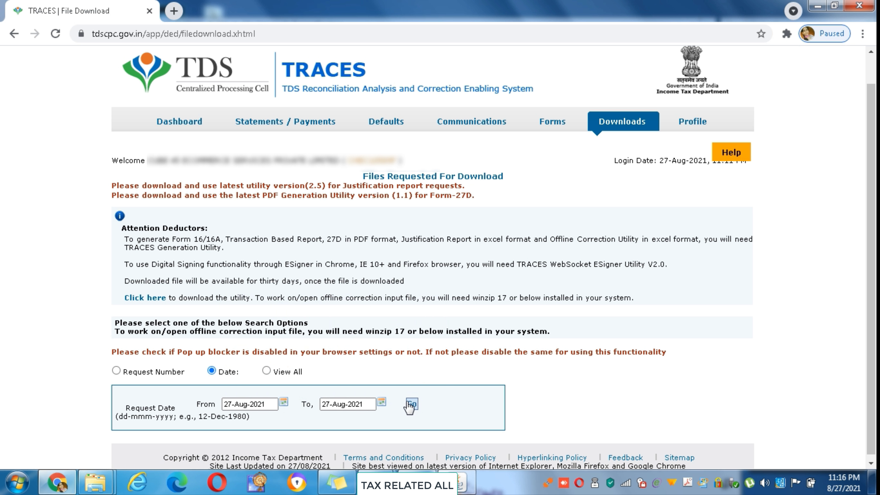
click(412, 404)
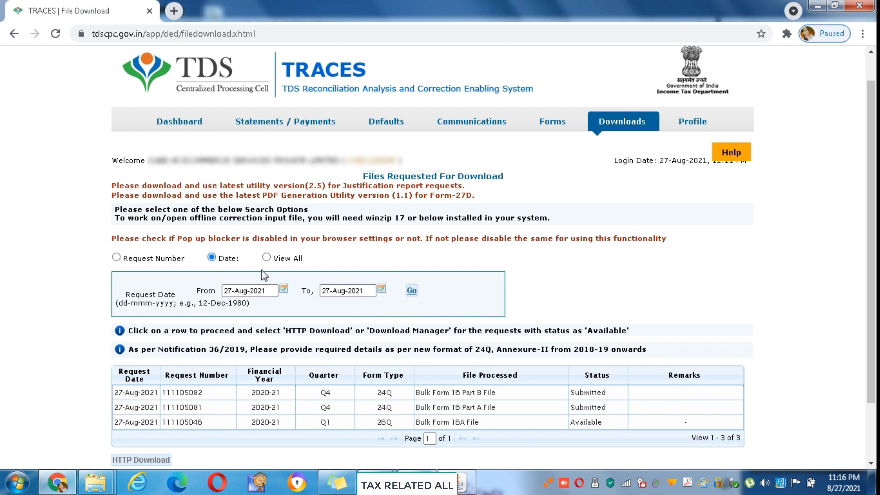
View all 10 requests and locate the Available Bulk Form 16 Part A and Part B files.
click(266, 257)
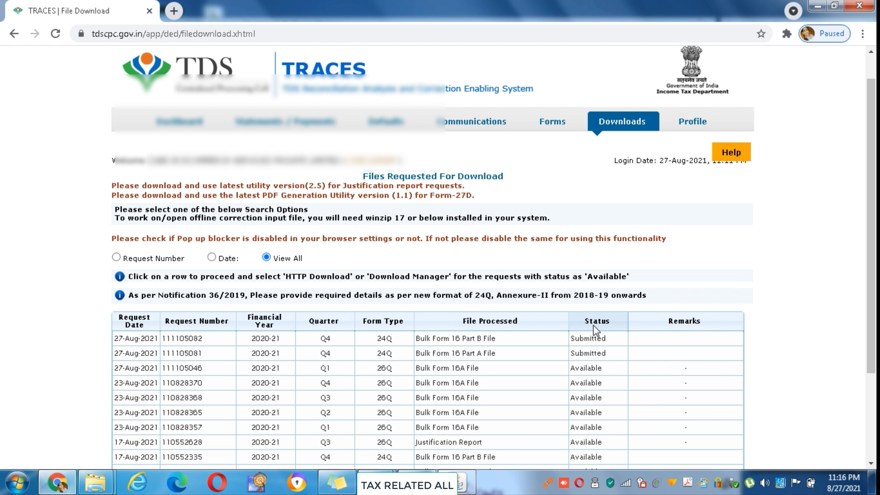
scroll(420, 355, down, 5)
scroll(420, 356, up, 5)
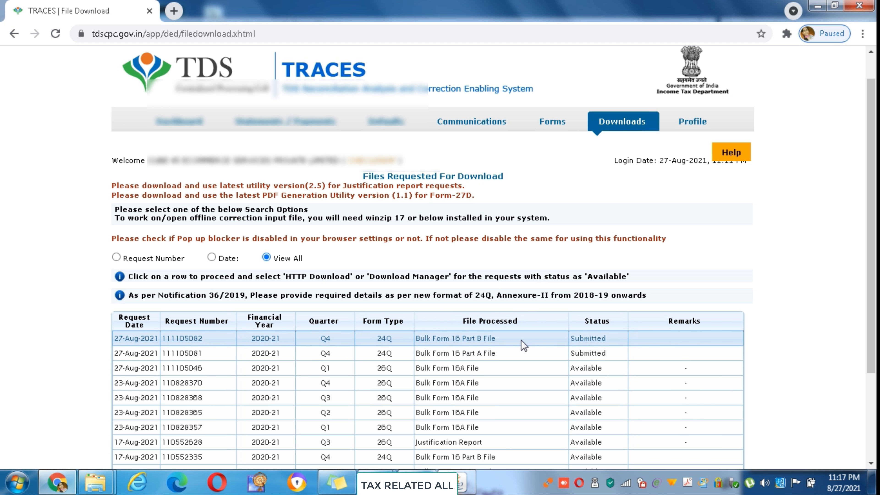
click(609, 338)
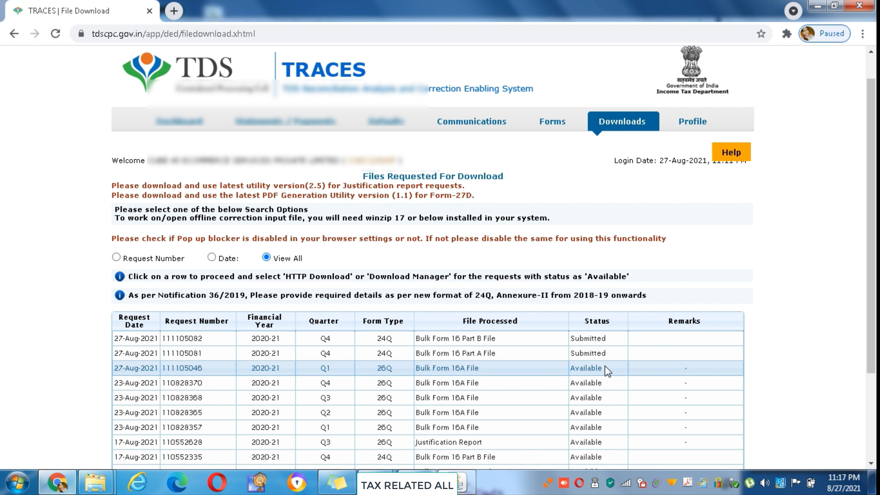
scroll(606, 368, down, 2)
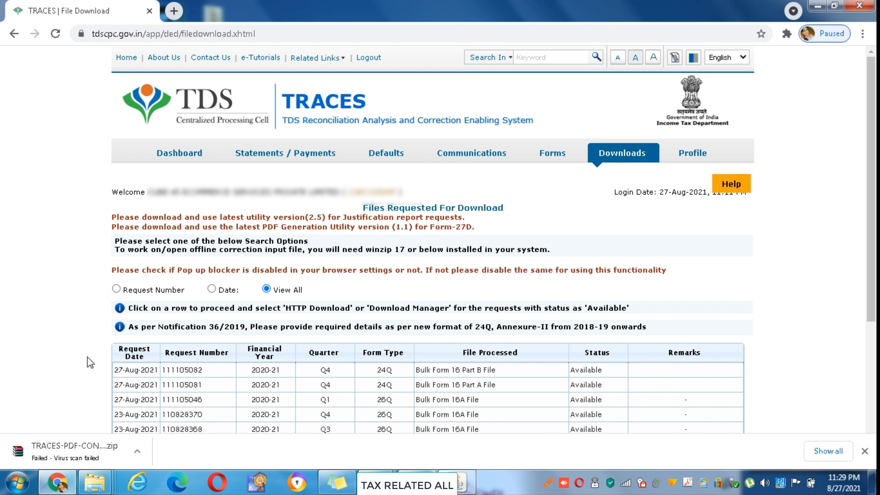
click(864, 451)
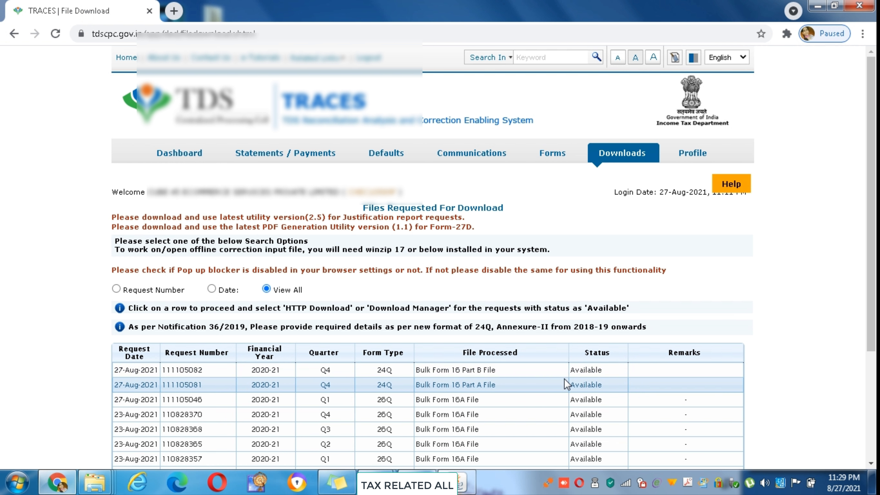
scroll(537, 382, down, 2)
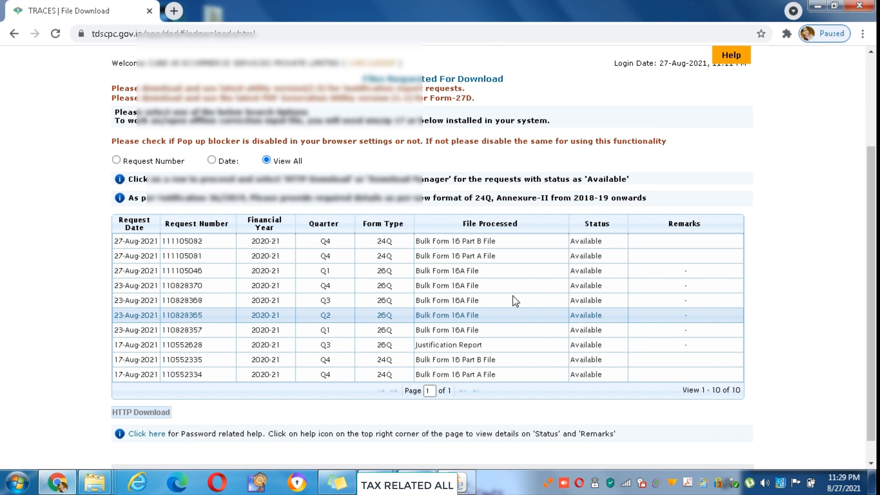
HTTP-download the Bulk Form 16 Part B zip, then the Part A zip.
click(484, 242)
scroll(433, 312, down, 1)
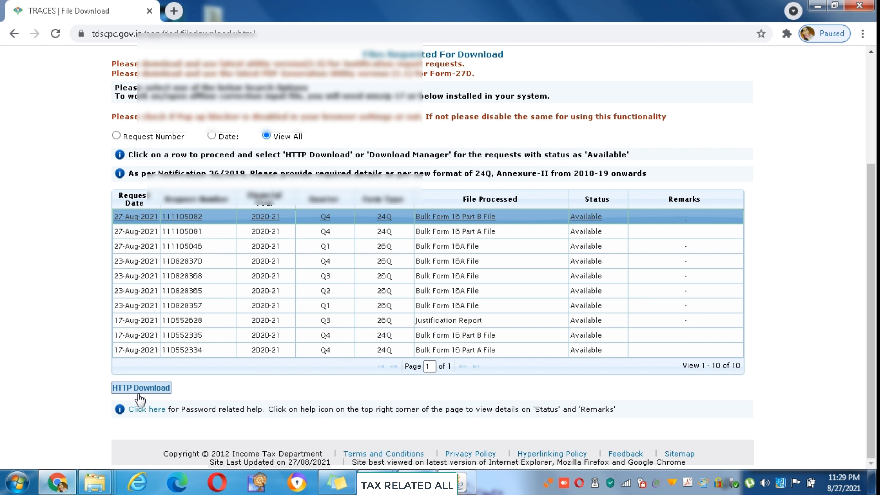
click(151, 388)
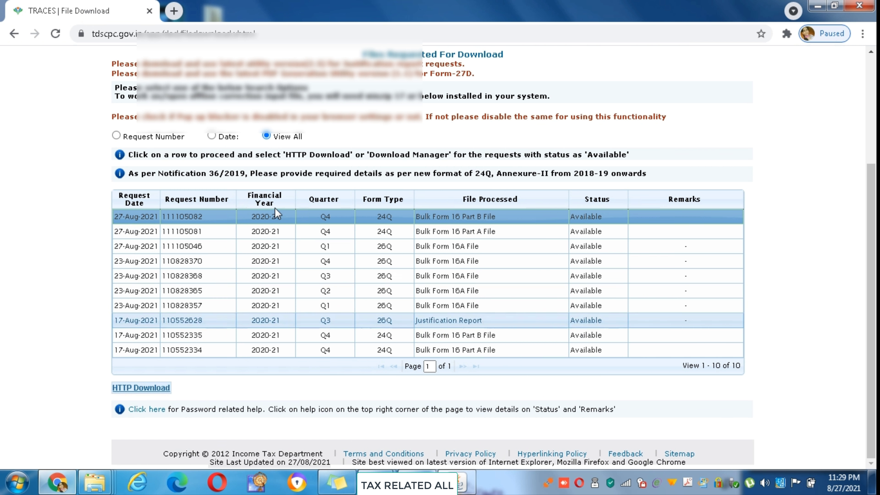
click(266, 231)
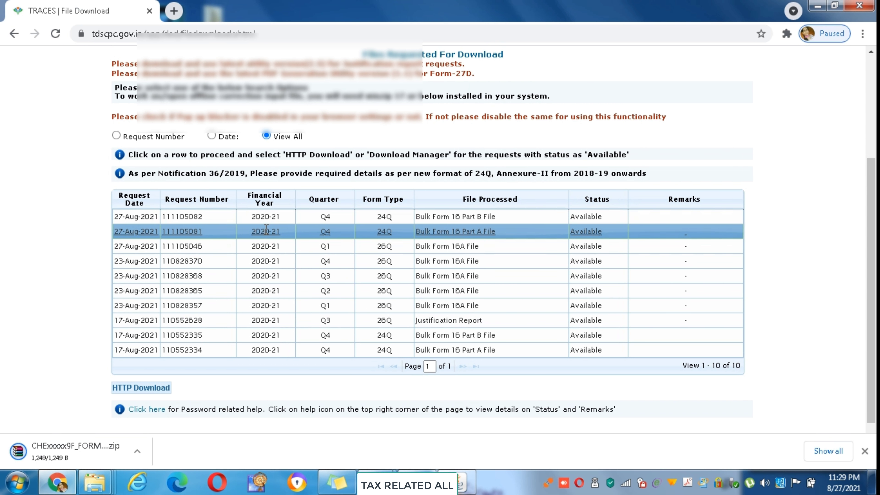
click(157, 388)
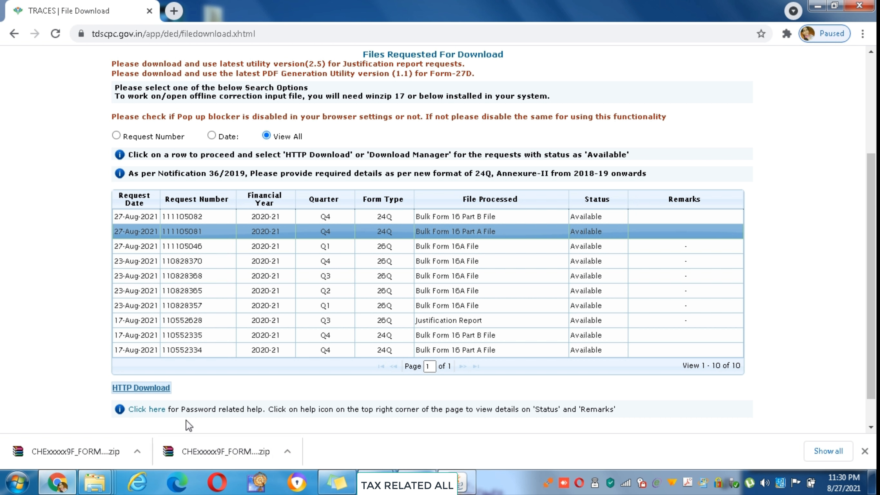
click(152, 410)
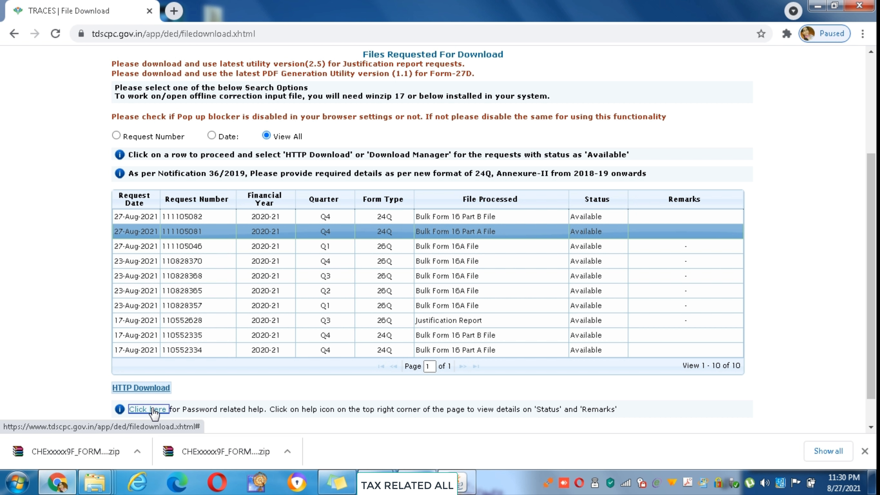
click(189, 414)
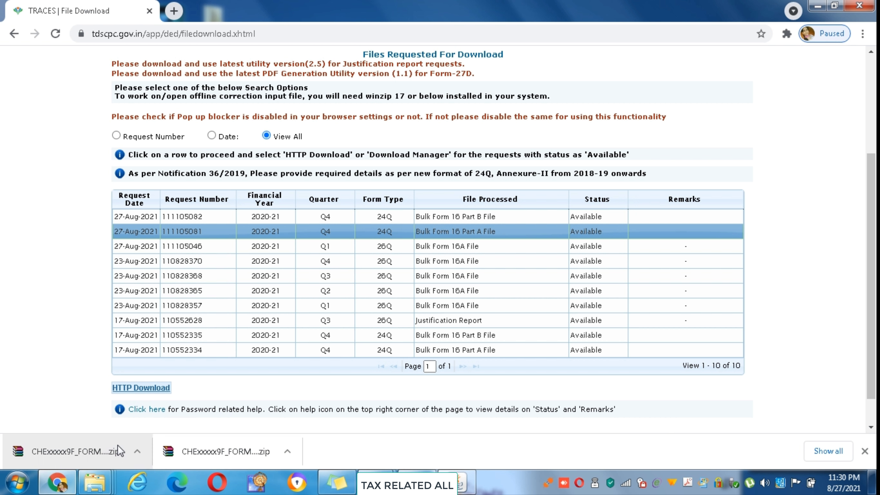
click(147, 409)
scroll(398, 323, down, 5)
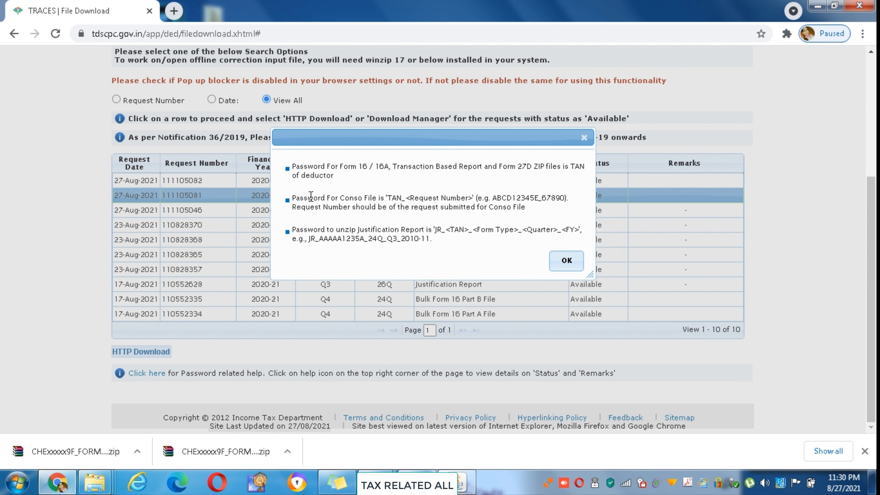
click(295, 166)
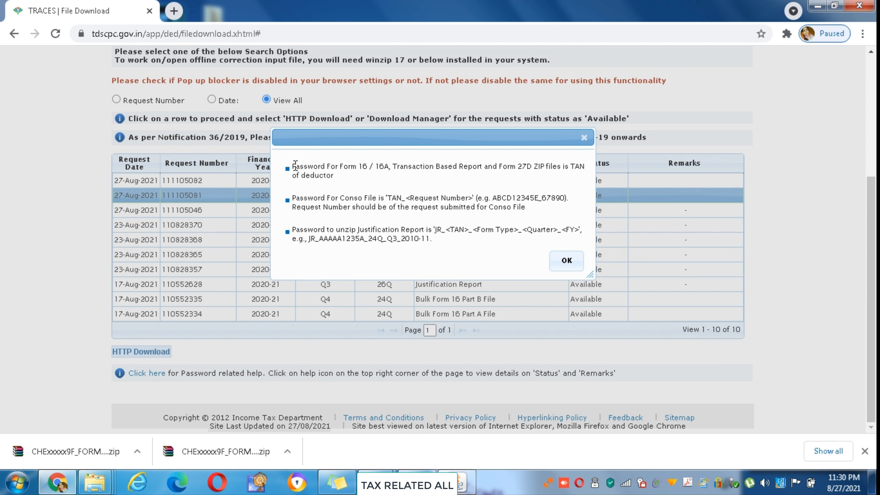
drag(295, 166, 341, 174)
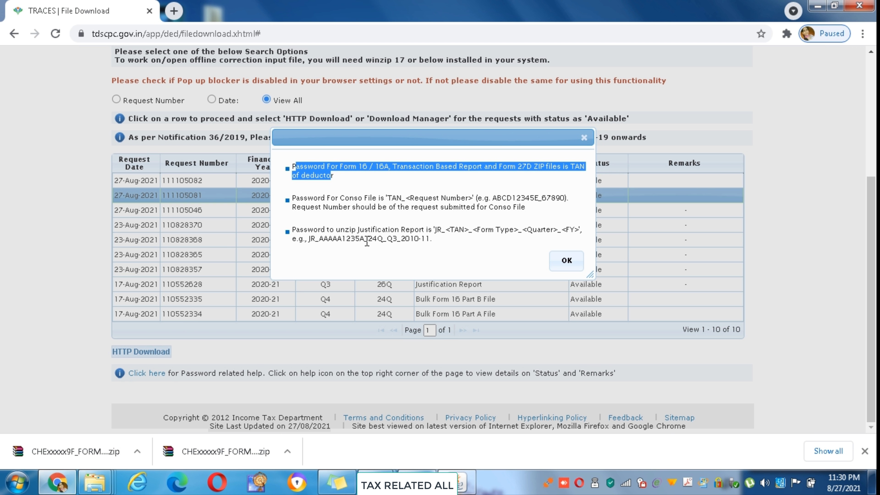
click(560, 264)
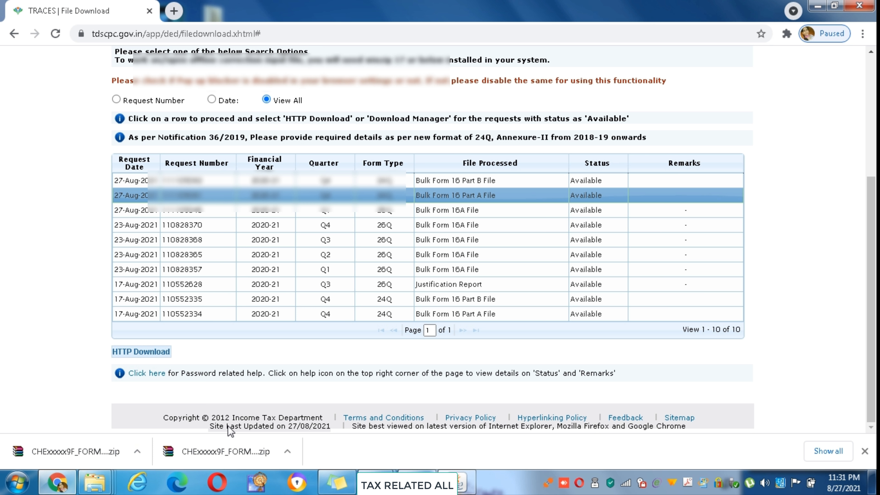
Reload the Requested Downloads page from the Downloads menu.
scroll(230, 403, up, 2)
scroll(363, 256, up, 3)
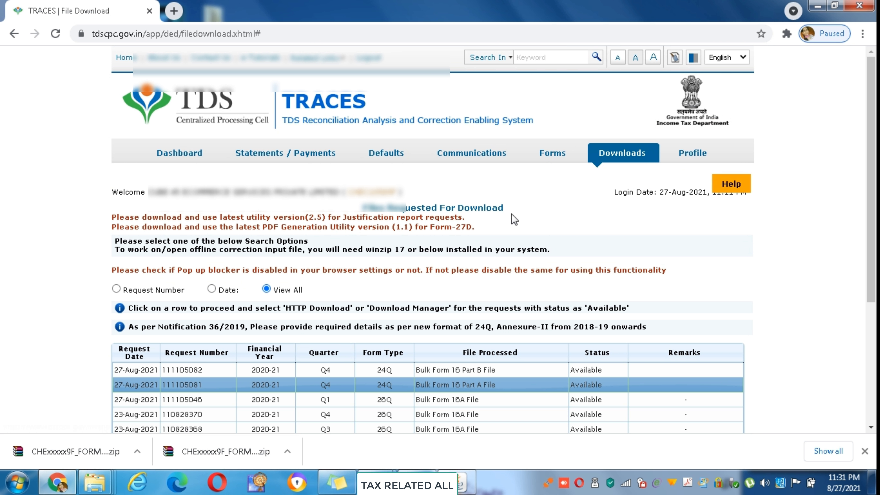
mouse_move(620, 156)
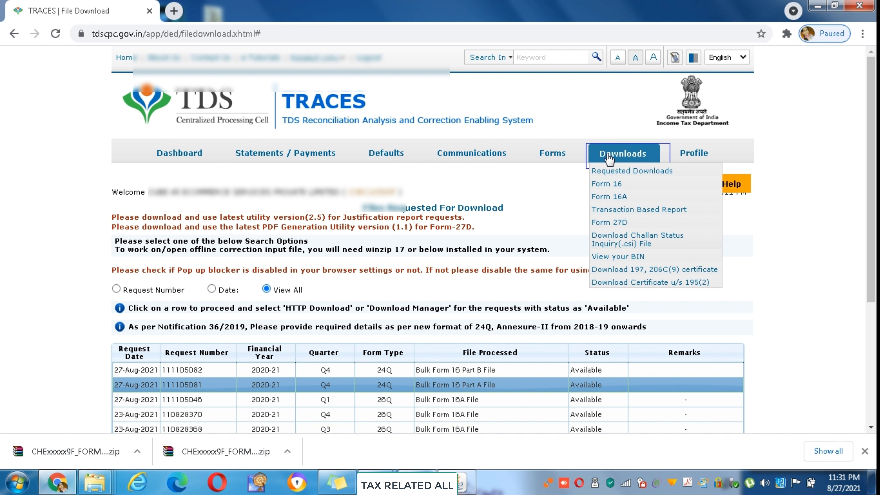
click(608, 171)
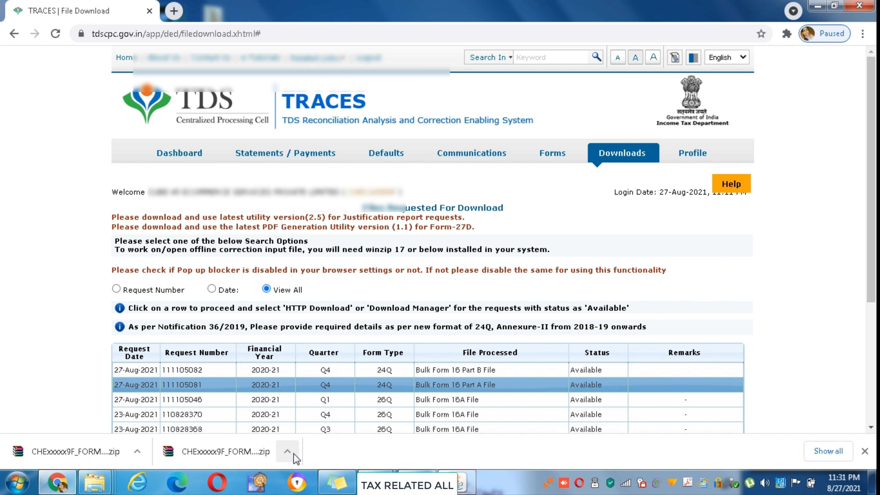
mouse_move(599, 162)
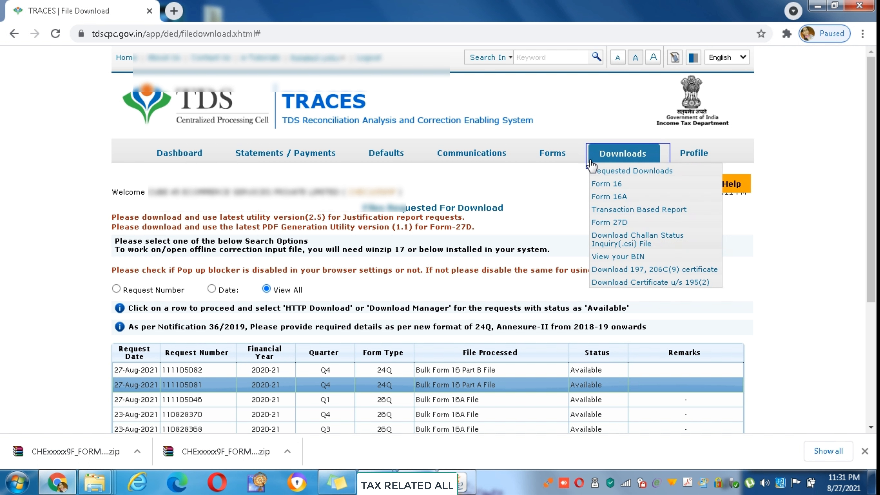
click(605, 172)
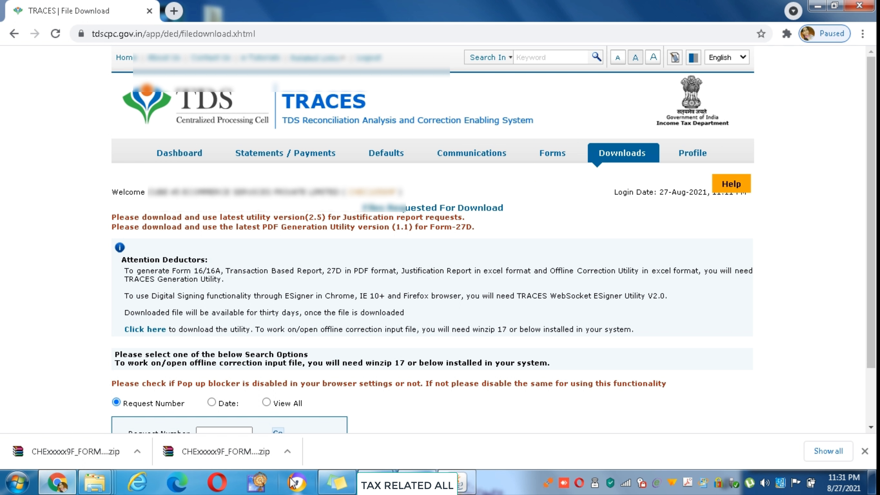
Bring up the download-bar options for the first downloaded Form 16 zip.
click(287, 451)
click(53, 385)
click(138, 452)
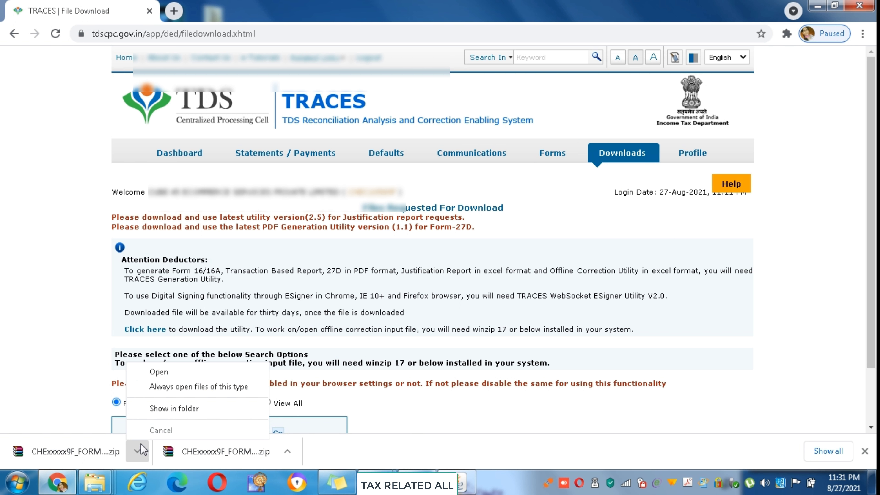
Open the FORM16 2020-21 zip, view its text file using the TAN password, then close it.
click(151, 377)
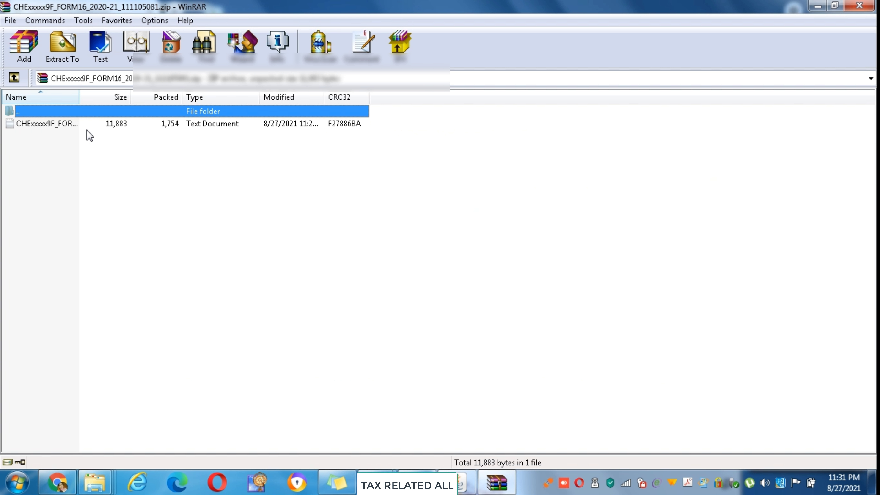
key(BackSpace)
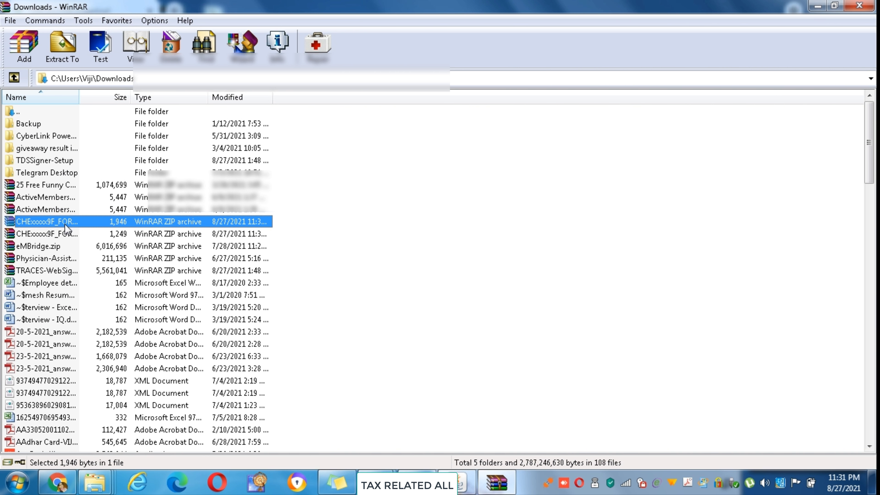
double_click(66, 223)
double_click(85, 124)
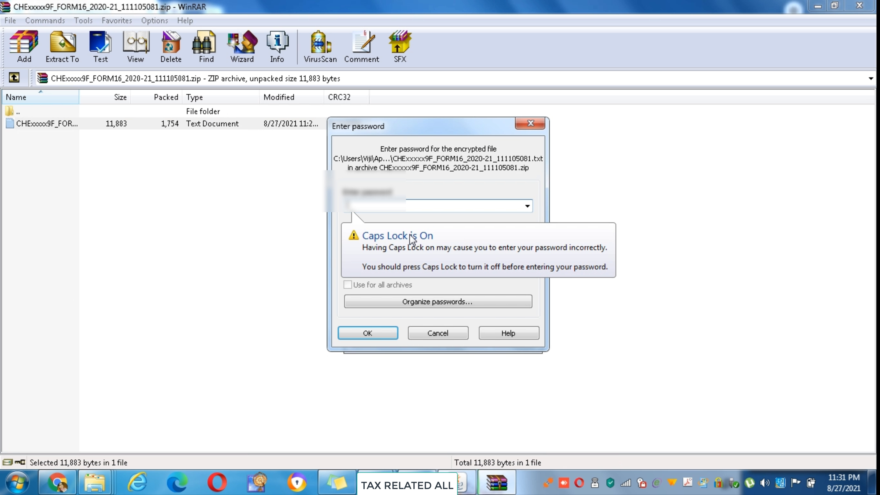
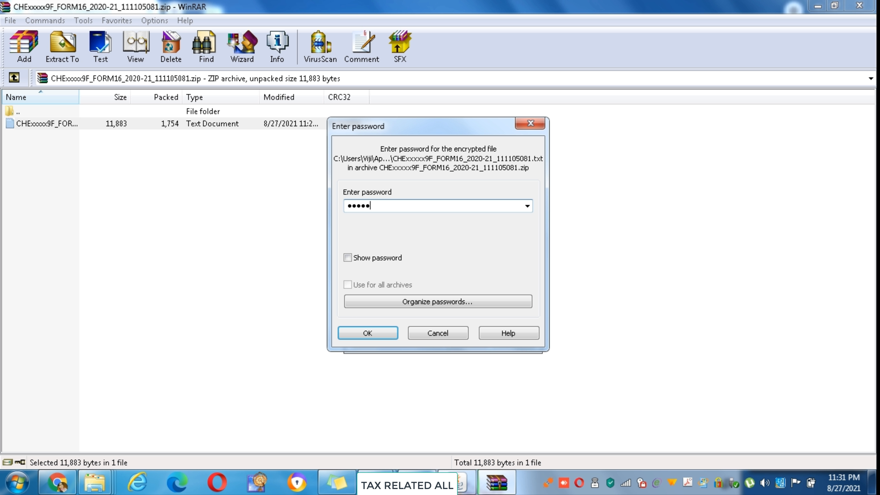
click(365, 334)
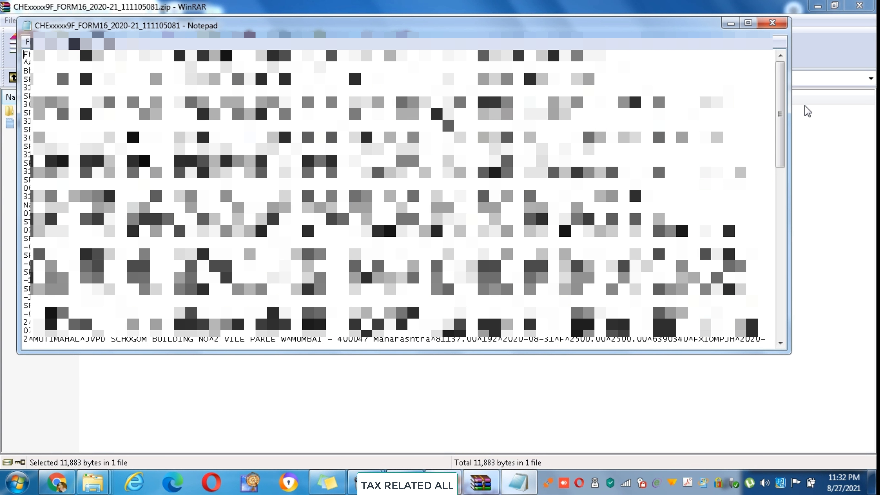
drag(785, 108, 786, 277)
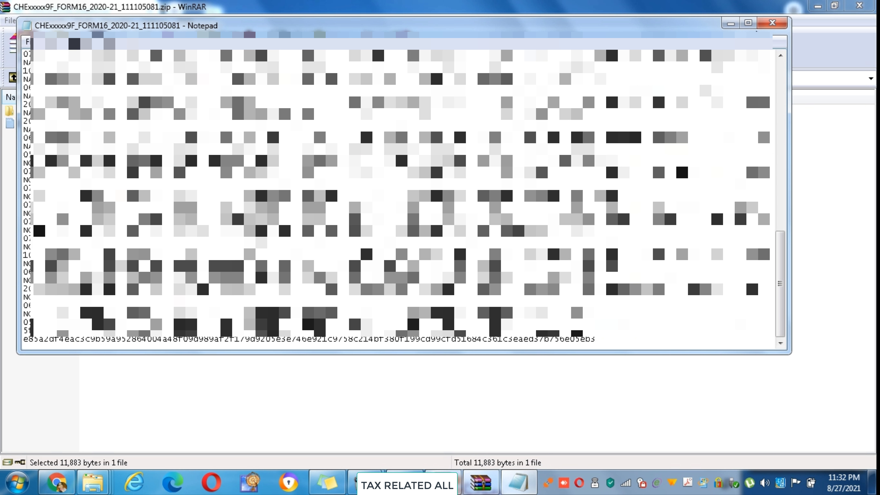
click(772, 23)
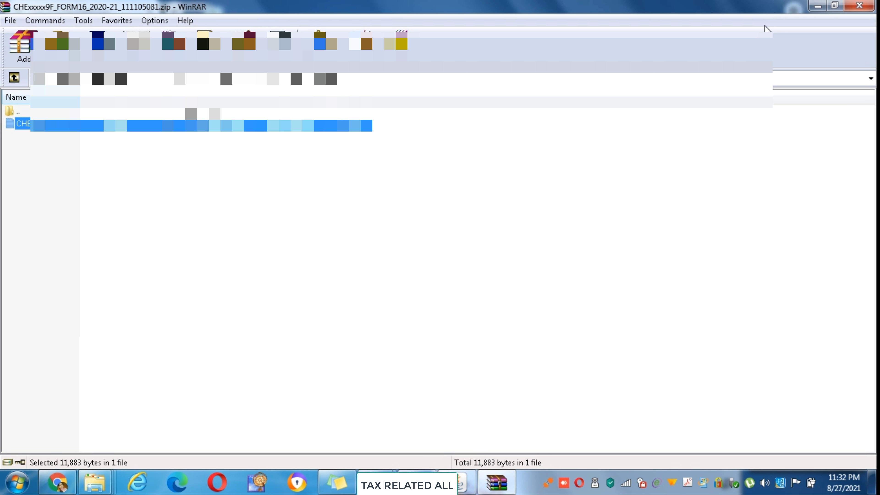
Return to TRACES and reopen the Requested Downloads page.
click(57, 482)
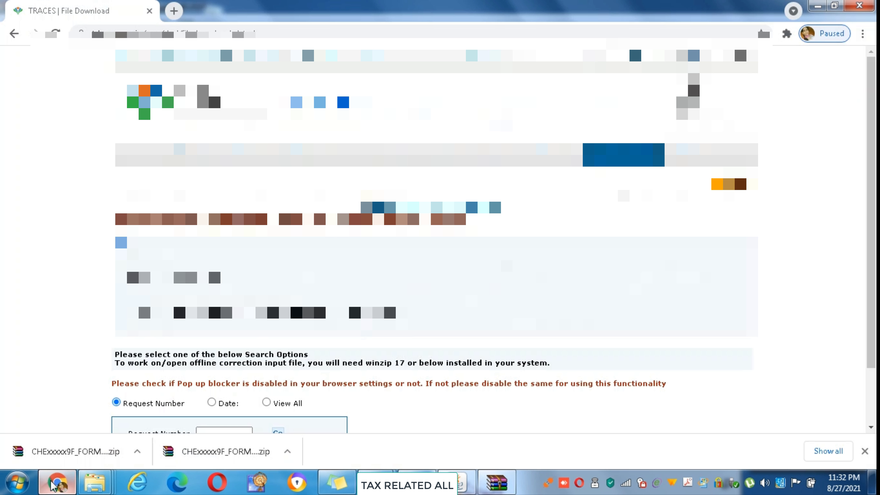
mouse_move(576, 161)
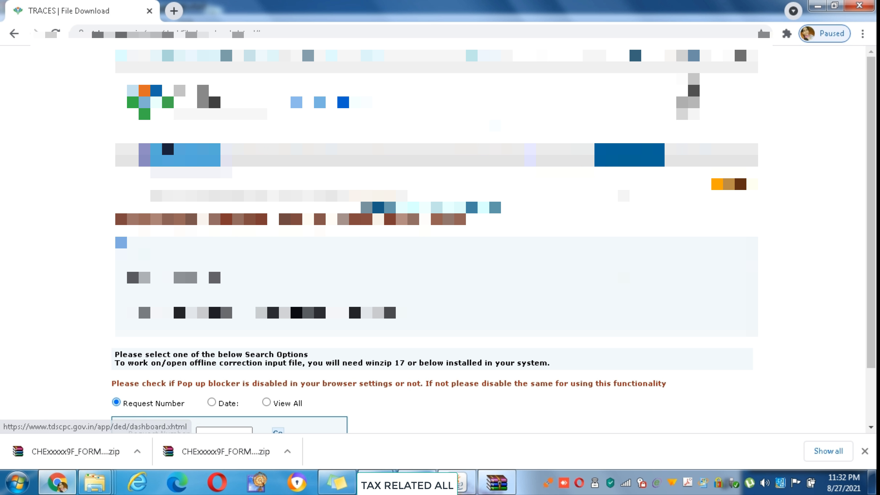
click(291, 195)
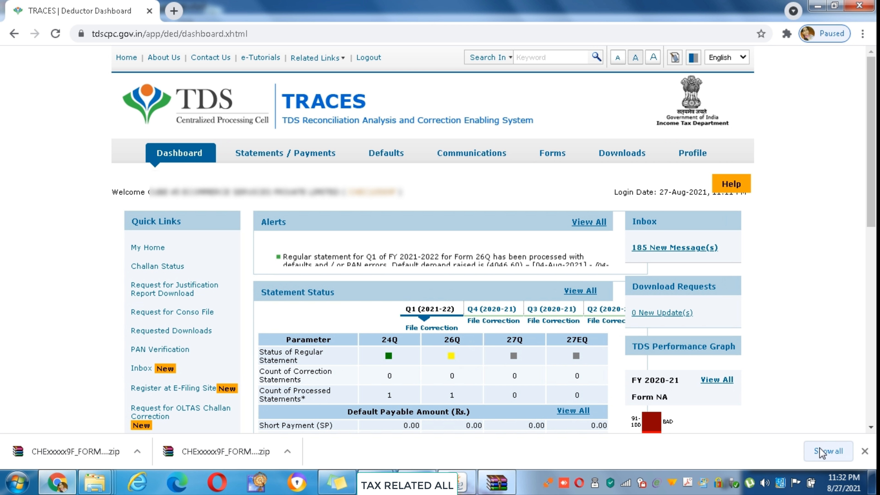
mouse_move(624, 155)
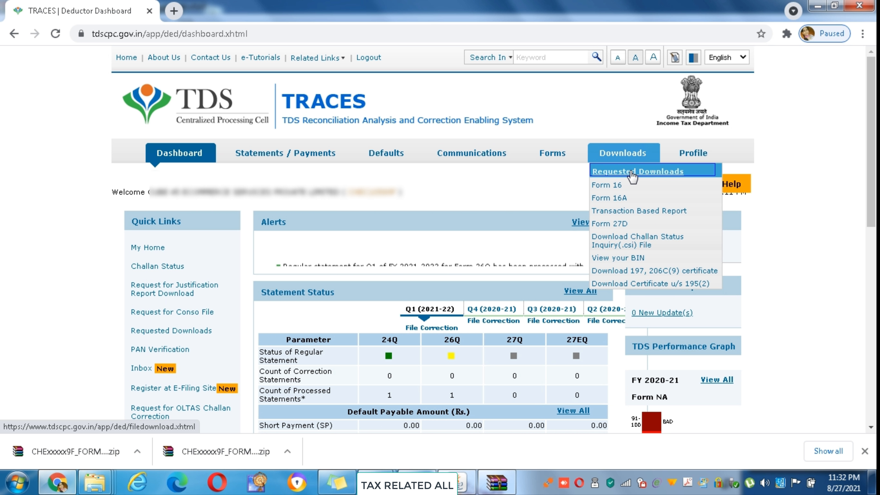
click(631, 173)
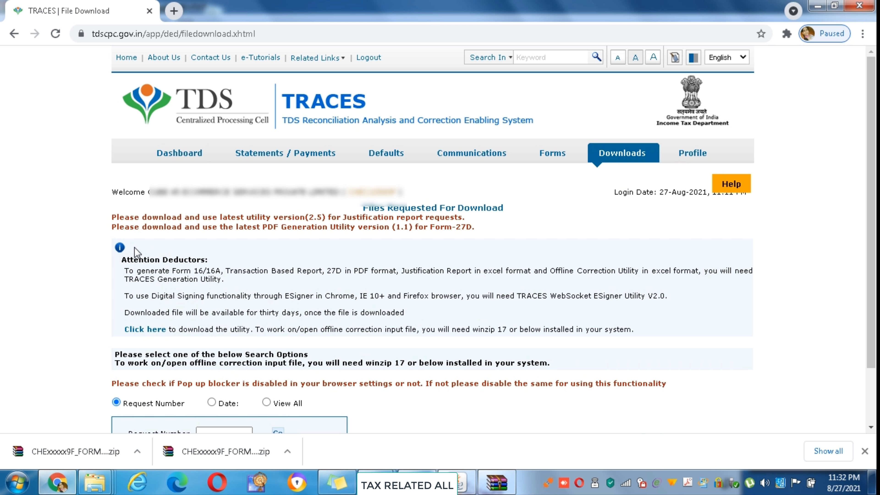
drag(136, 250, 505, 318)
Go to the utility download page and submit the image verification code.
click(156, 330)
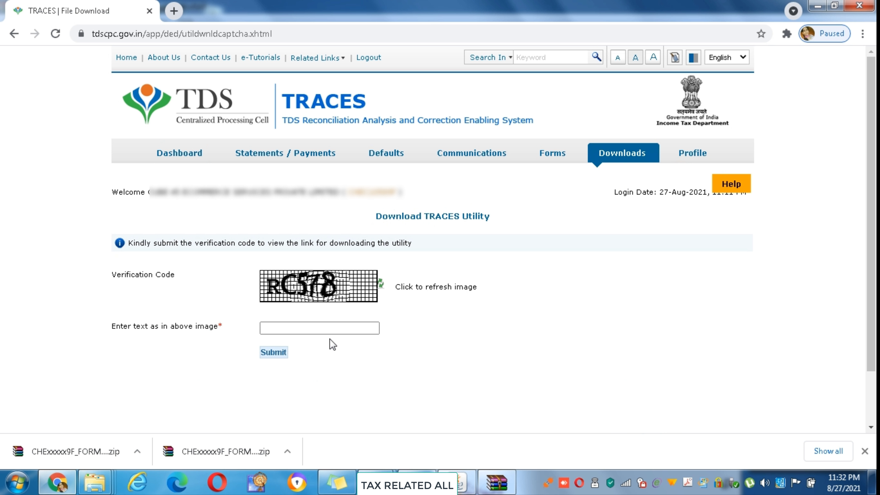
click(306, 323)
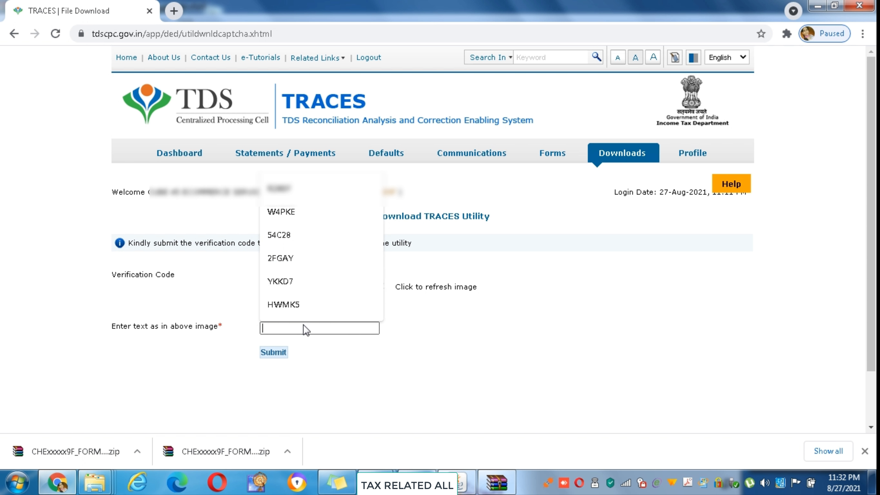
click(499, 348)
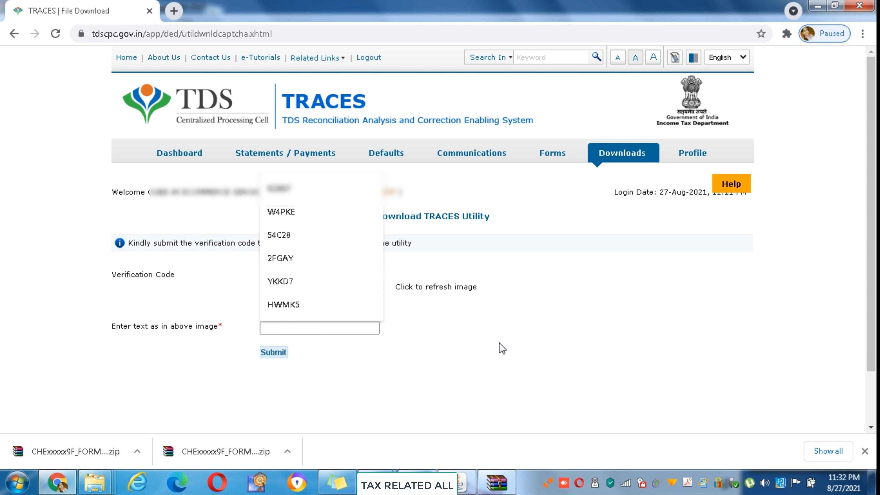
click(298, 330)
text(RC578)
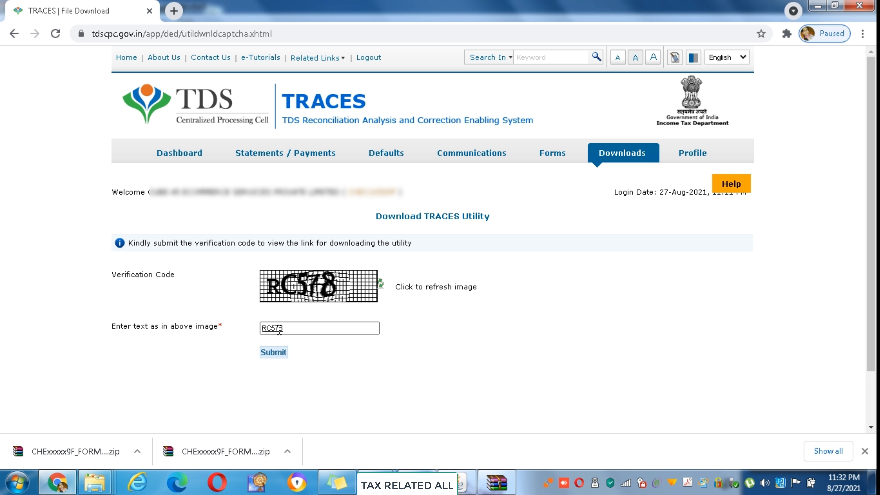
click(282, 351)
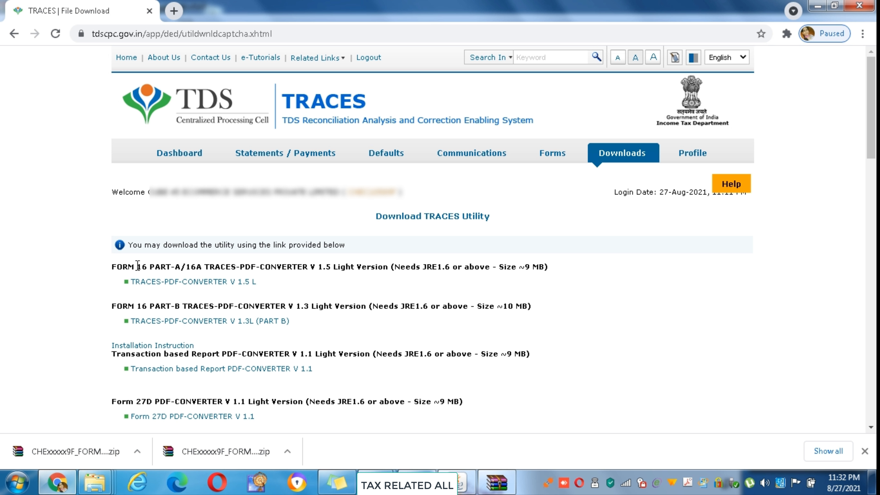
Download the V1.5L Part-A and V1.3L Part-B converter zips and show them in their folder.
drag(137, 267, 186, 268)
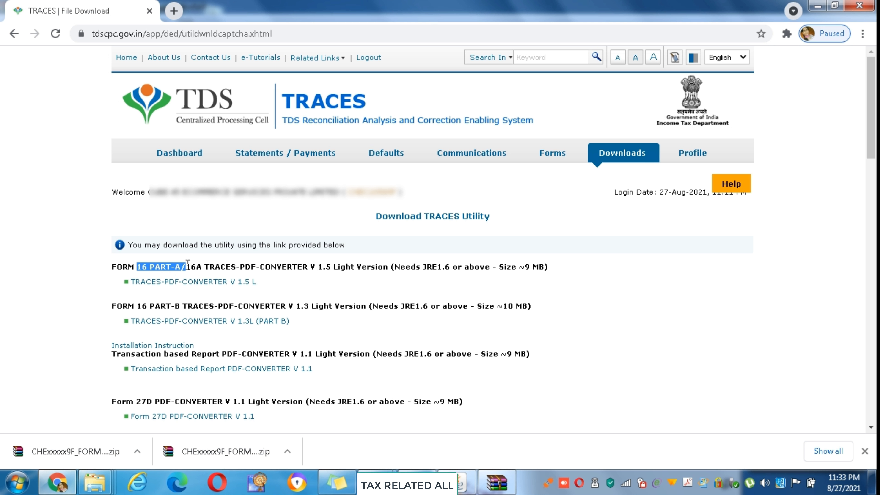
drag(191, 267, 215, 267)
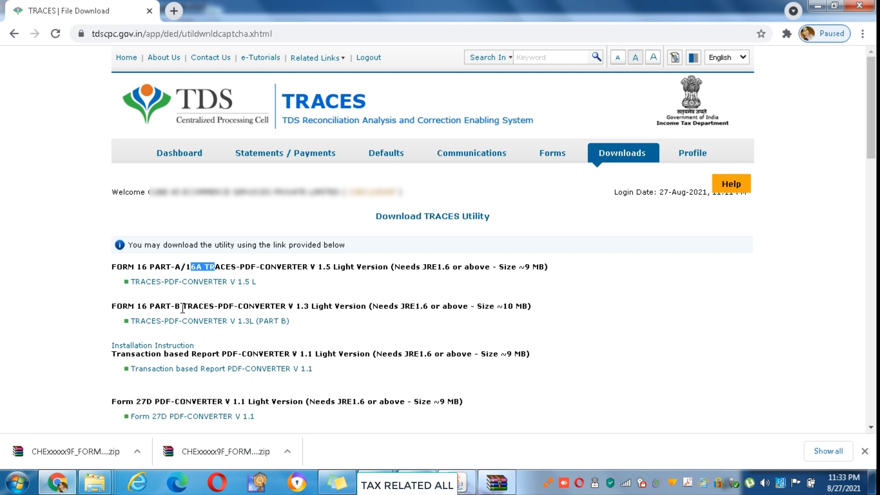
click(161, 283)
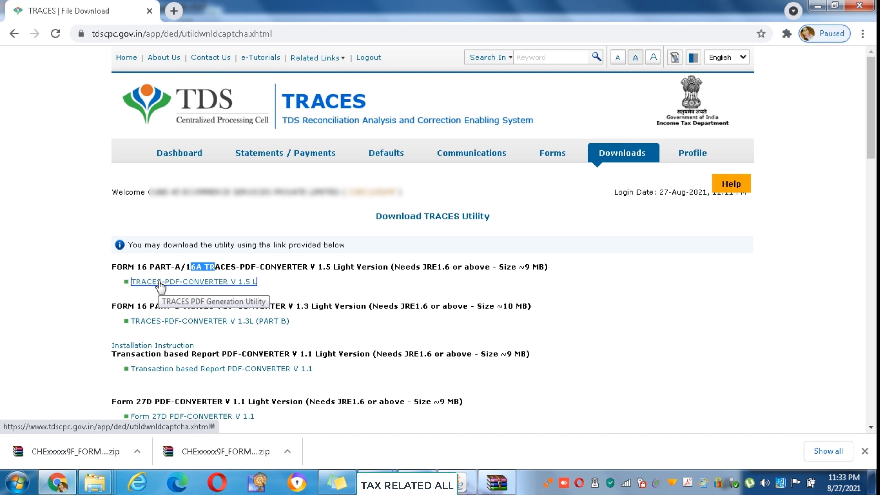
click(160, 283)
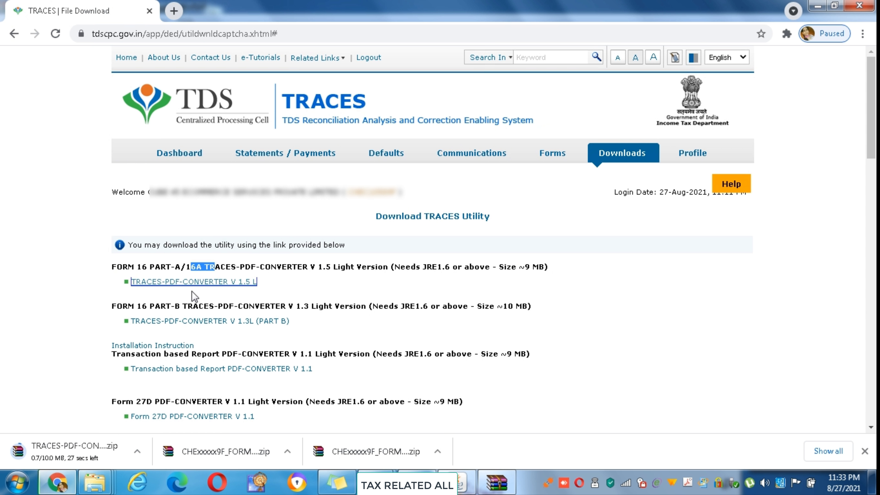
click(207, 322)
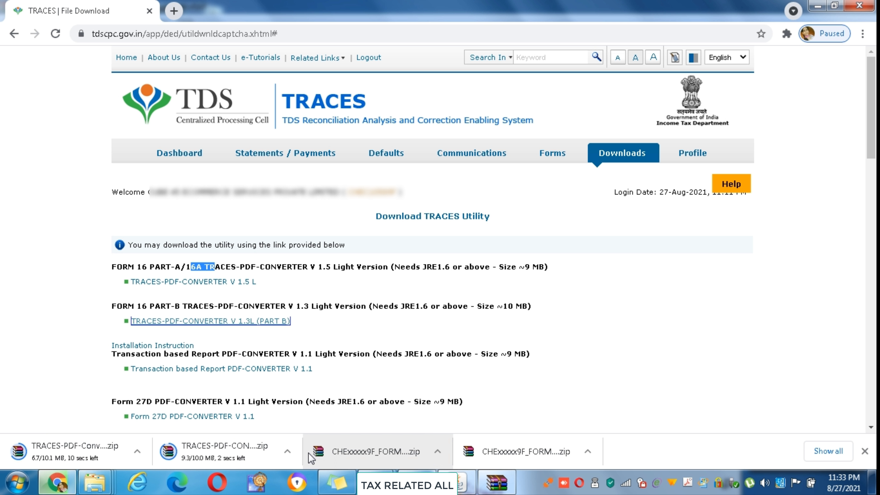
click(297, 453)
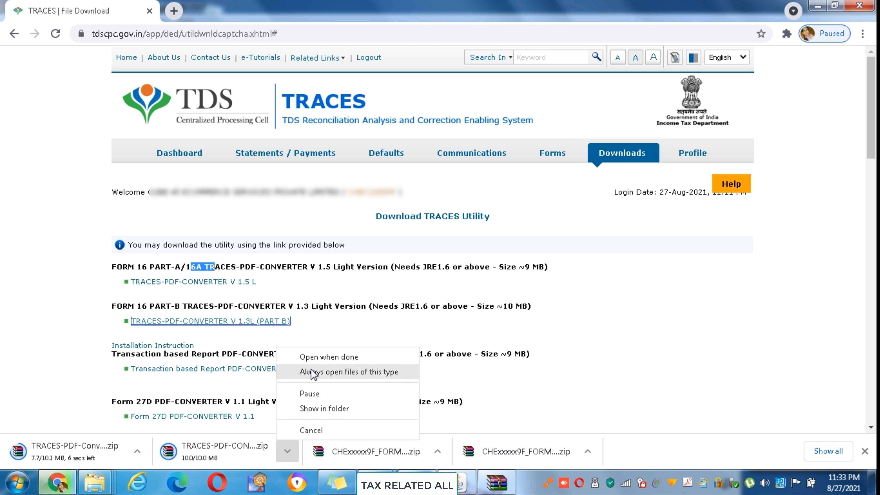
click(323, 408)
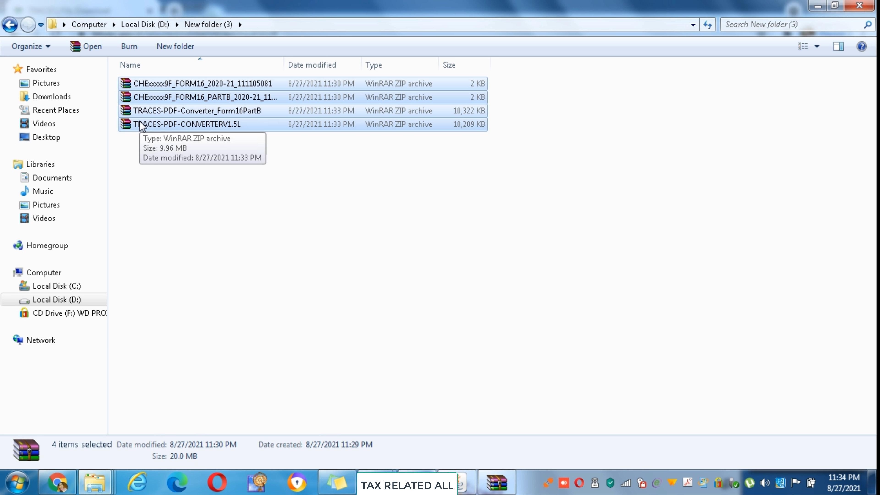
Check the four zips in D:\New folder (3), including both converter archives.
click(240, 195)
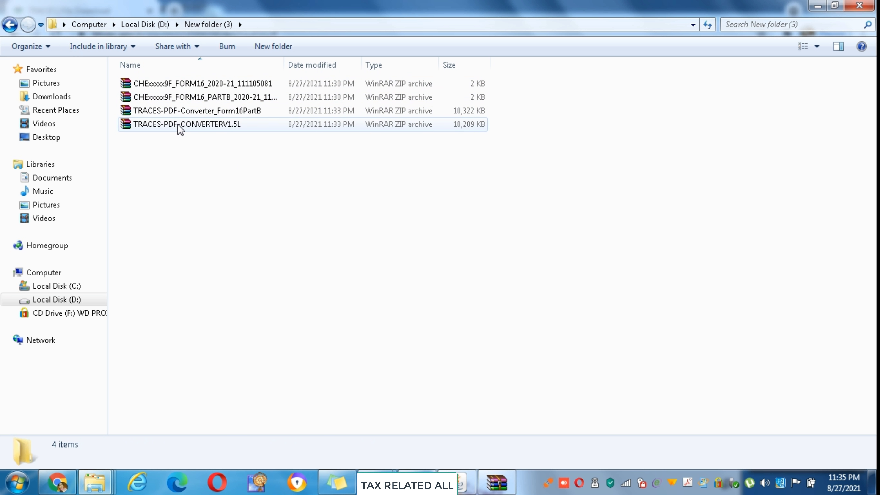
click(143, 89)
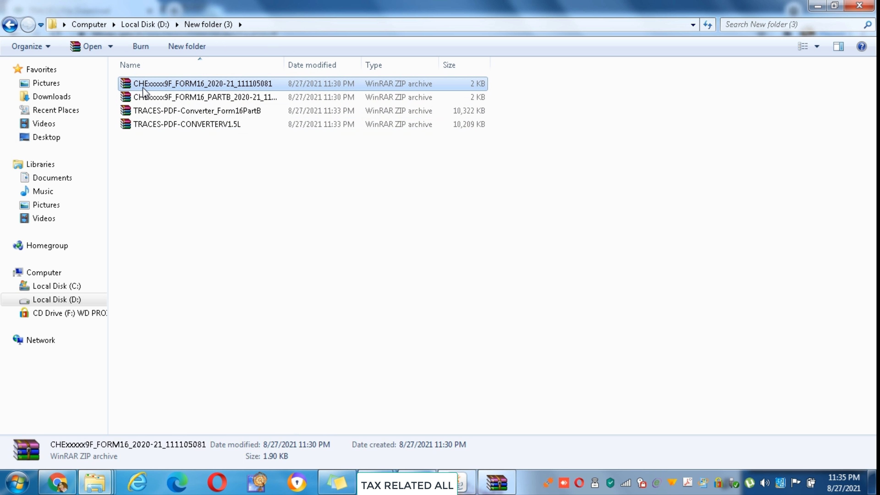
click(149, 101)
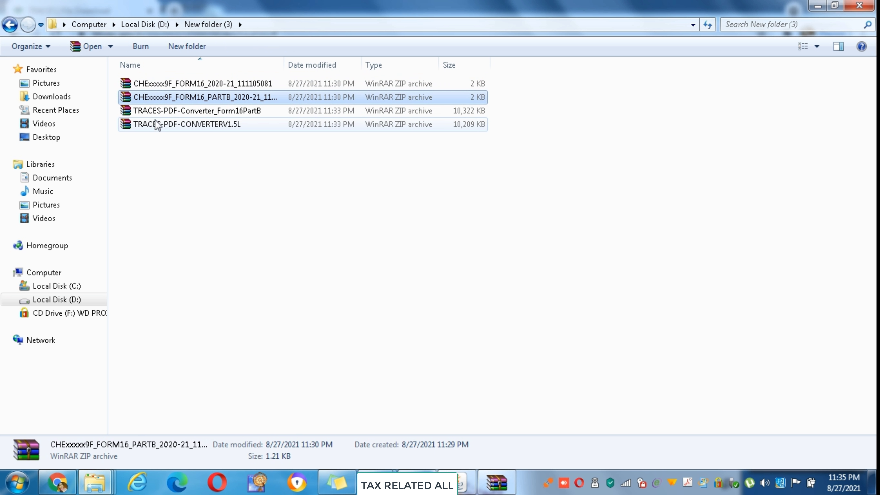
click(160, 113)
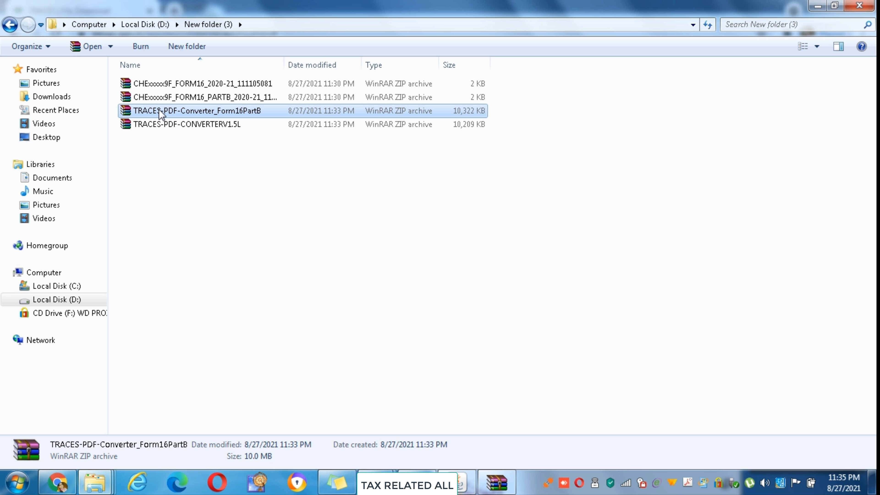
click(169, 127)
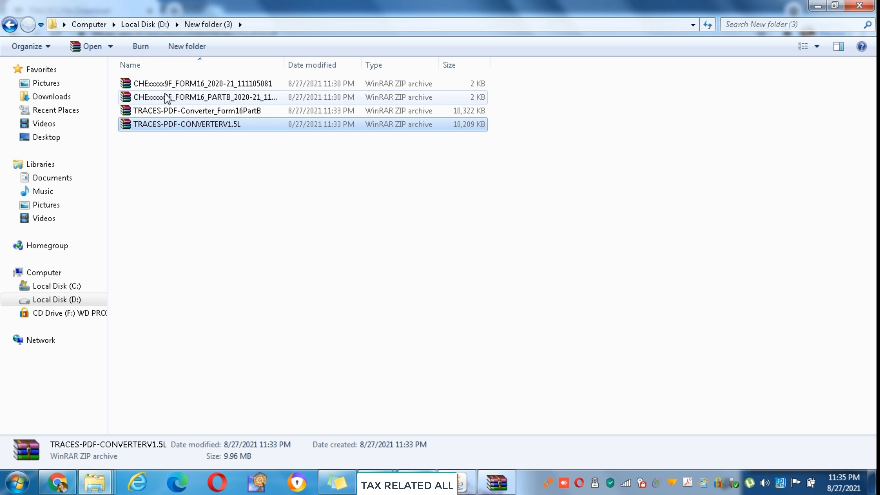
click(173, 111)
click(177, 123)
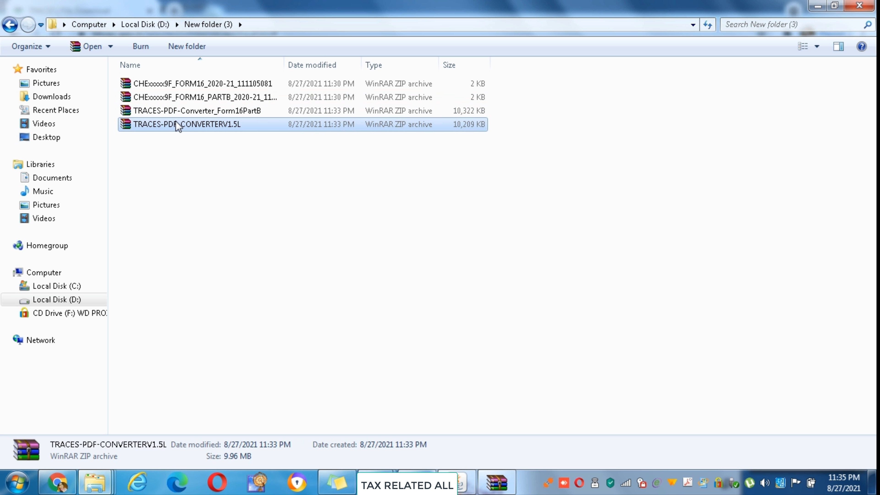
click(252, 25)
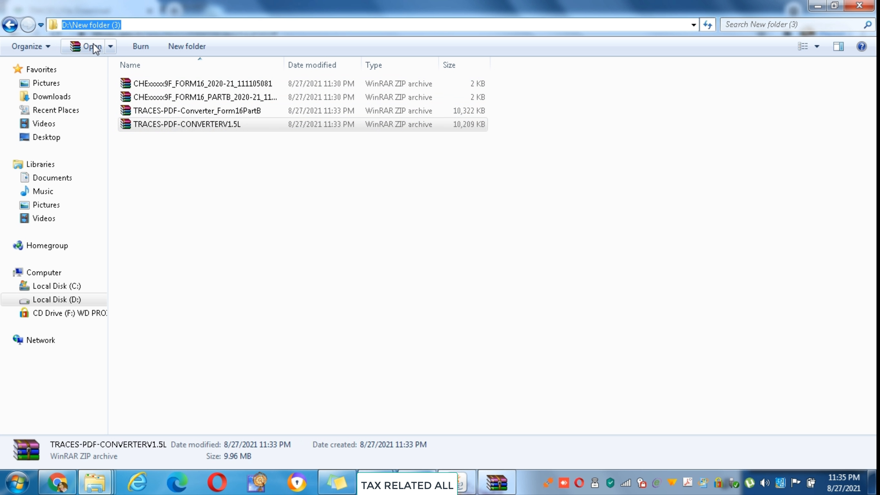
Extract TRACES-PDF-CONVERTERV1.5L.zip into the same folder and select the extracted converter jar.
right_click(203, 129)
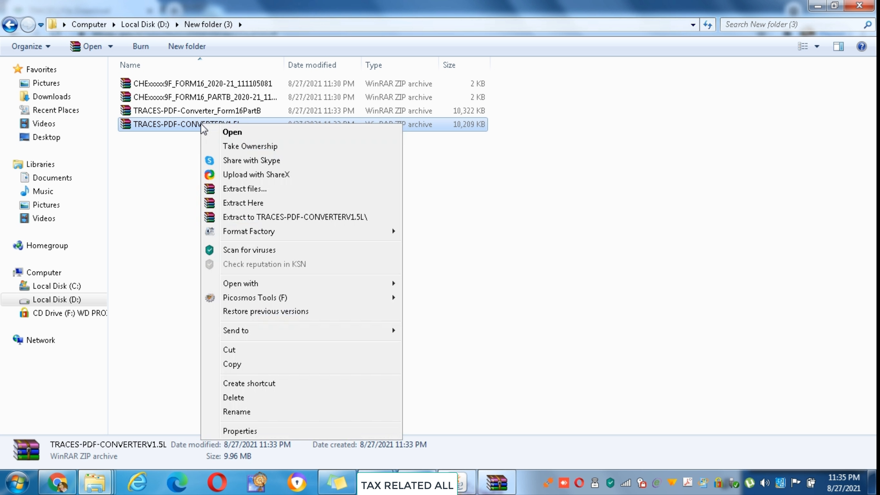
click(250, 204)
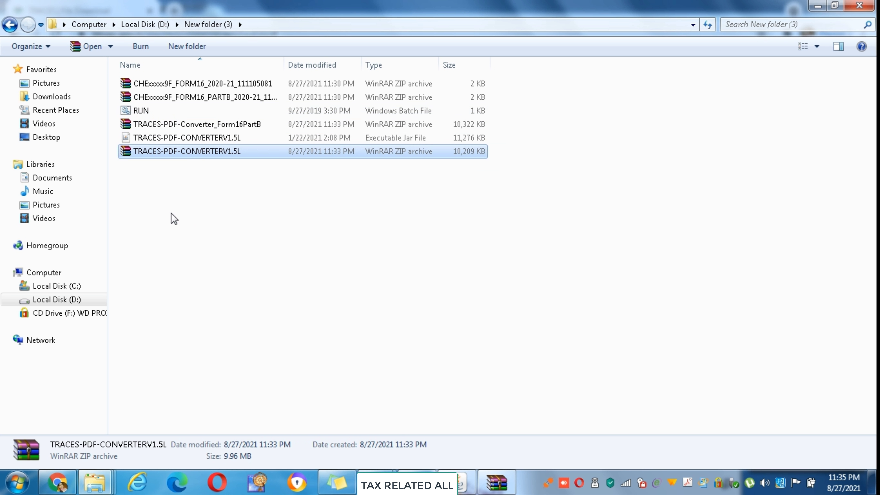
click(162, 139)
Launch the V1.5L utility and copy the D:\New folder (3) path for the Form 16 ZIP chooser.
double_click(164, 139)
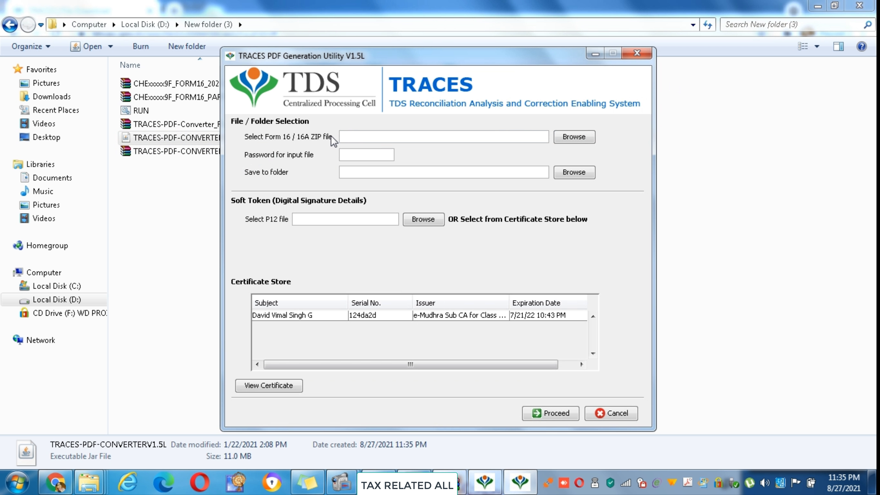
click(577, 138)
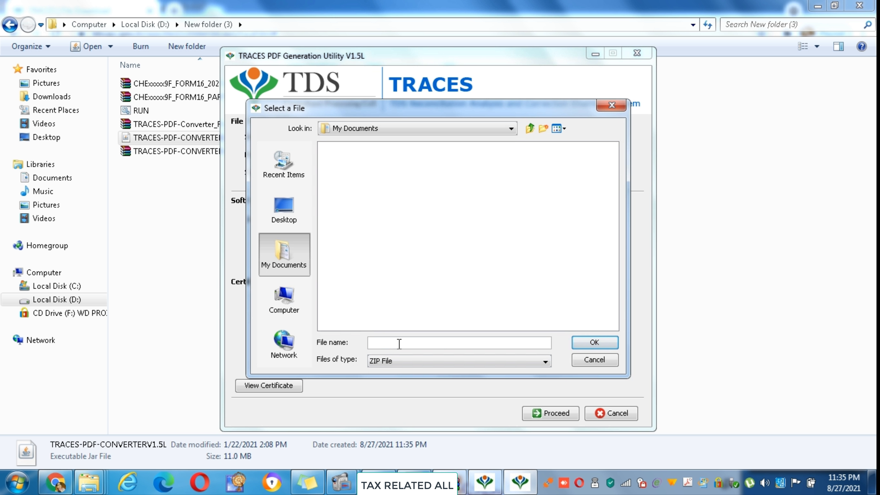
click(191, 60)
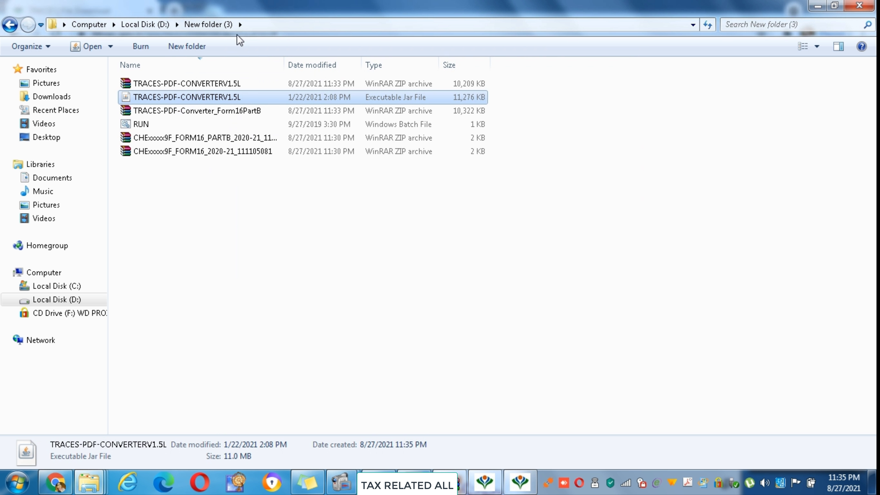
click(251, 27)
key(ctrl+c)
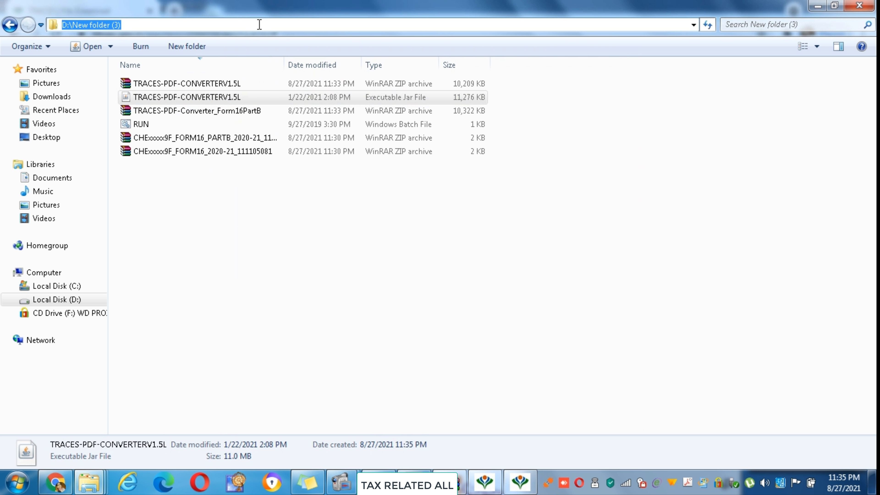
key(alt+Tab)
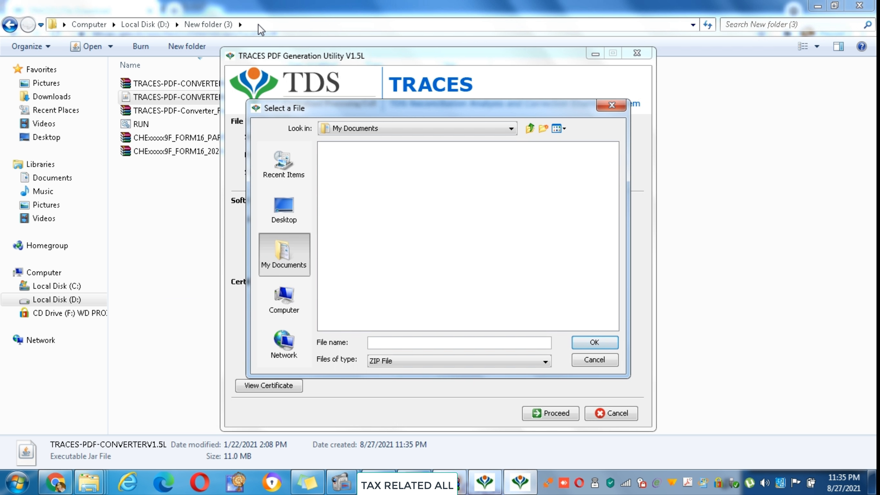
Choose the Form 16 2020-21 zip ending 111105081 from D:\New folder (3) as input.
key(ctrl+v)
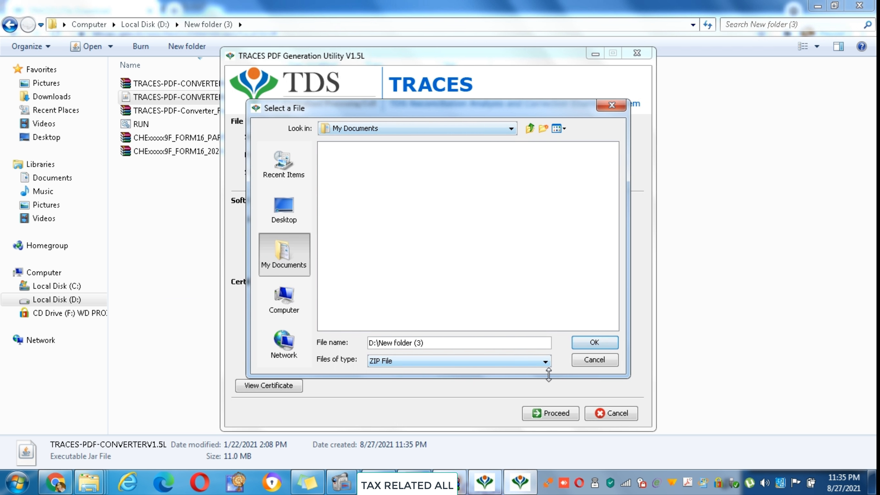
click(595, 342)
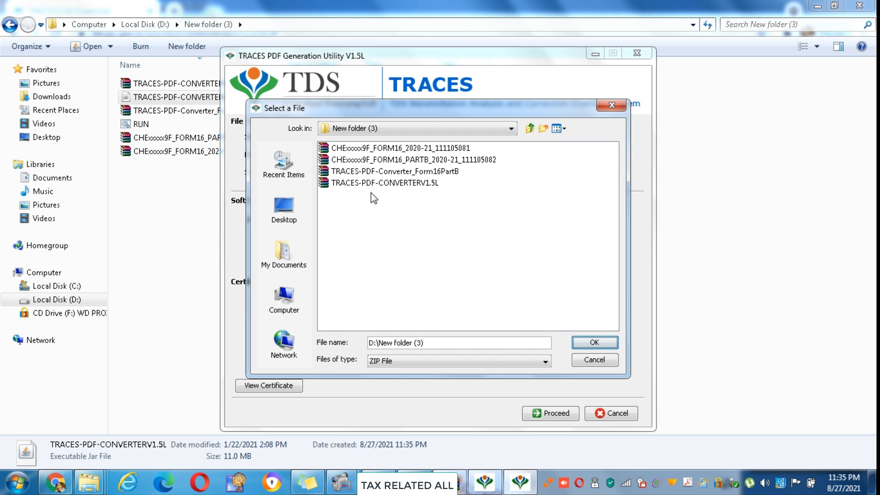
click(411, 162)
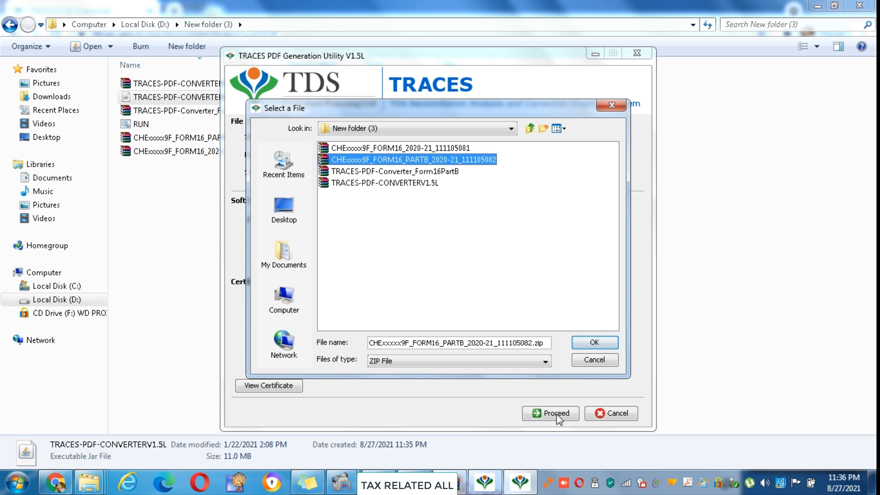
click(418, 149)
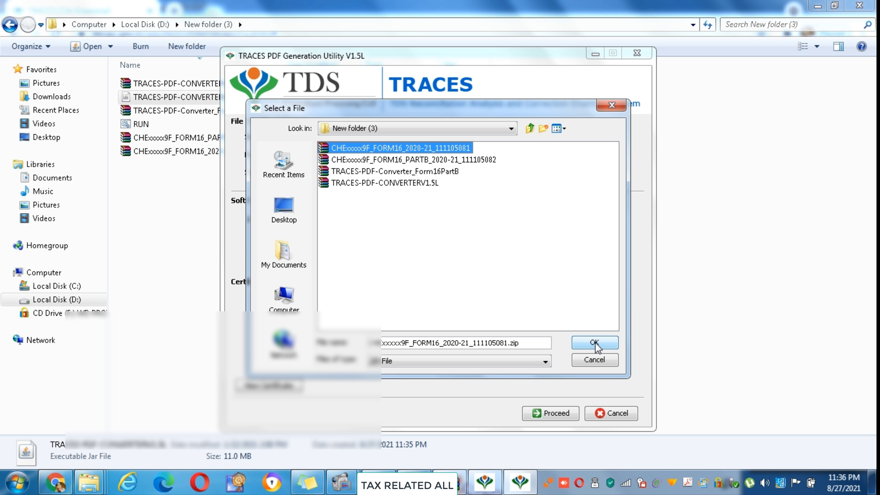
click(595, 343)
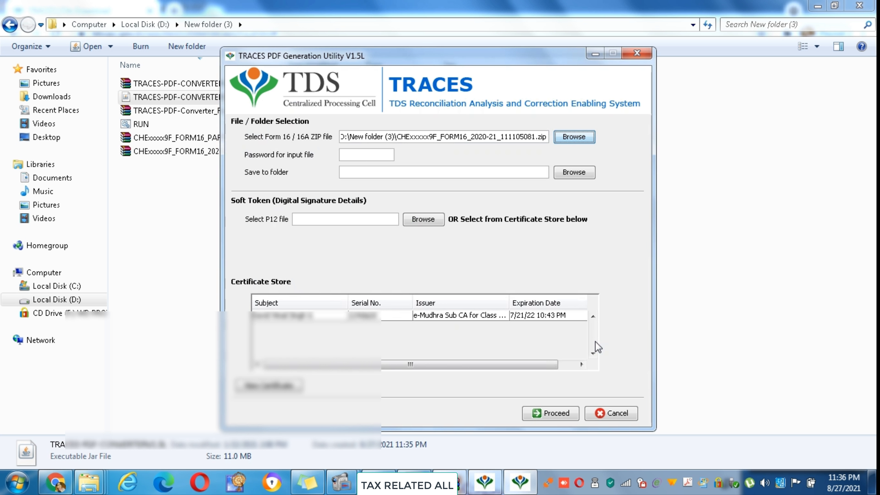
Enter the Form 16 zip's password in the password field.
click(362, 155)
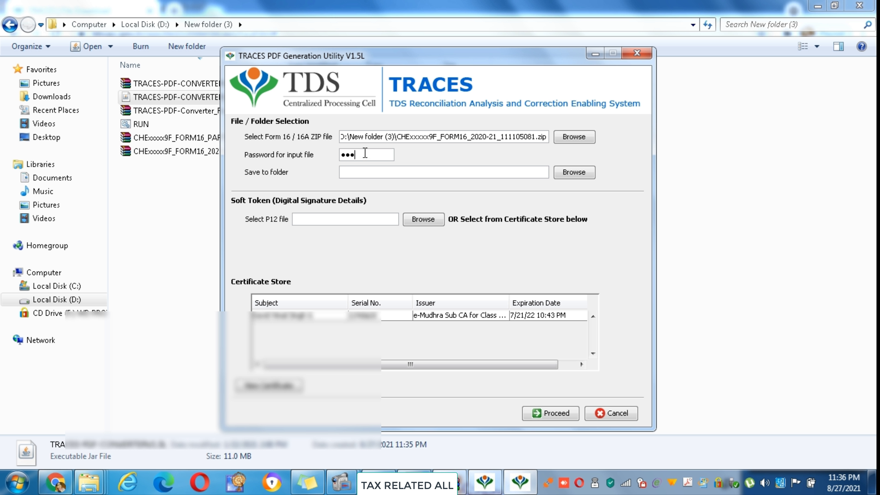
key(ctrl+a)
text(C)
Save output to D:\New folder (3), pick the e-Mudhra certificate, and start PDF generation.
click(461, 172)
click(586, 177)
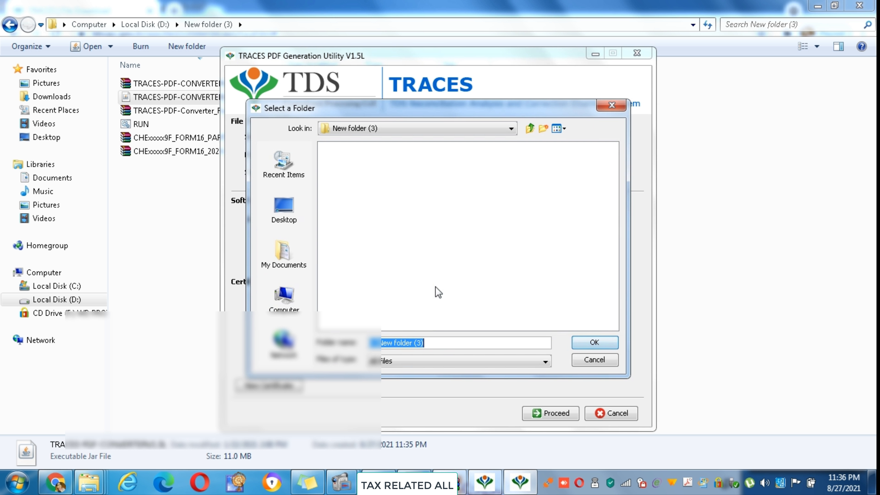
click(593, 342)
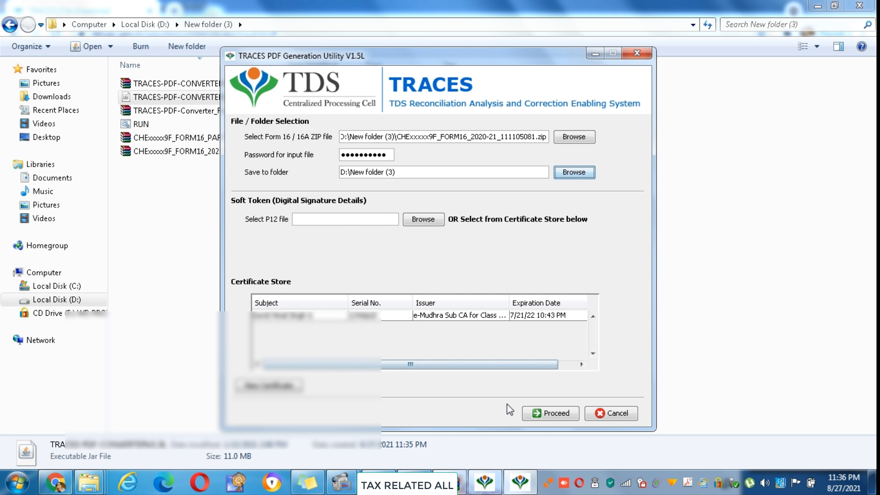
key(shift+Tab)
key(shift+Tab)
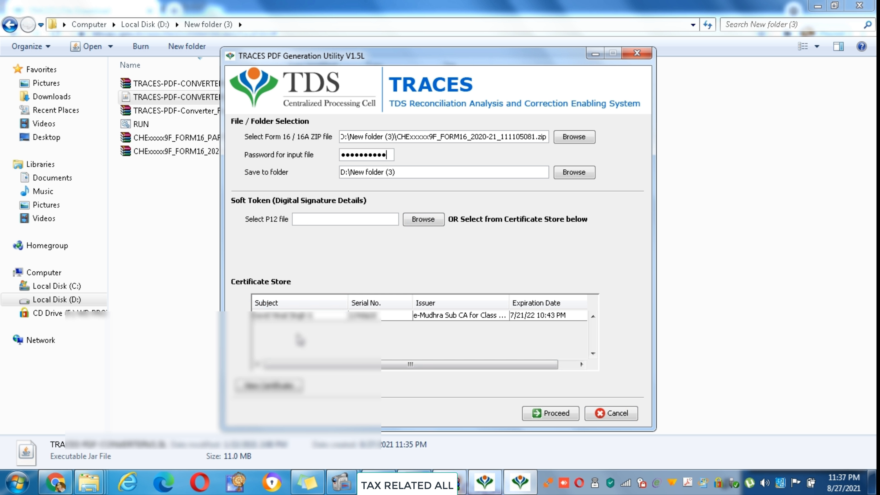
click(295, 317)
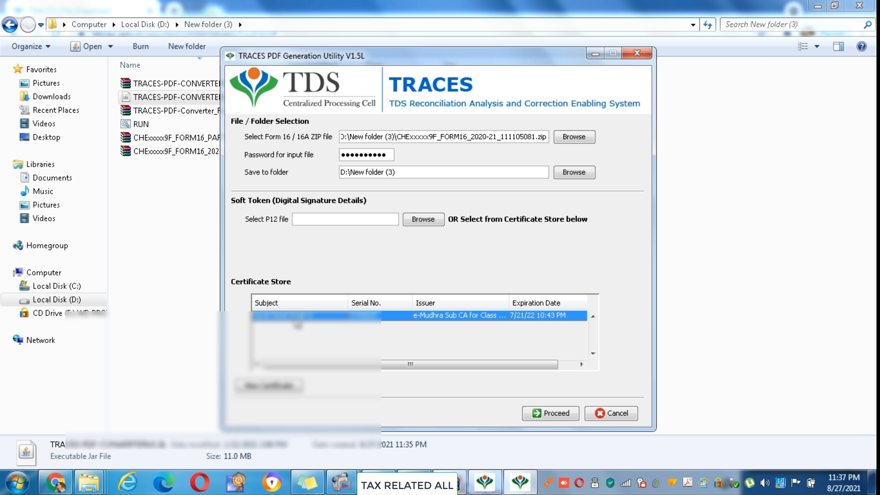
click(551, 413)
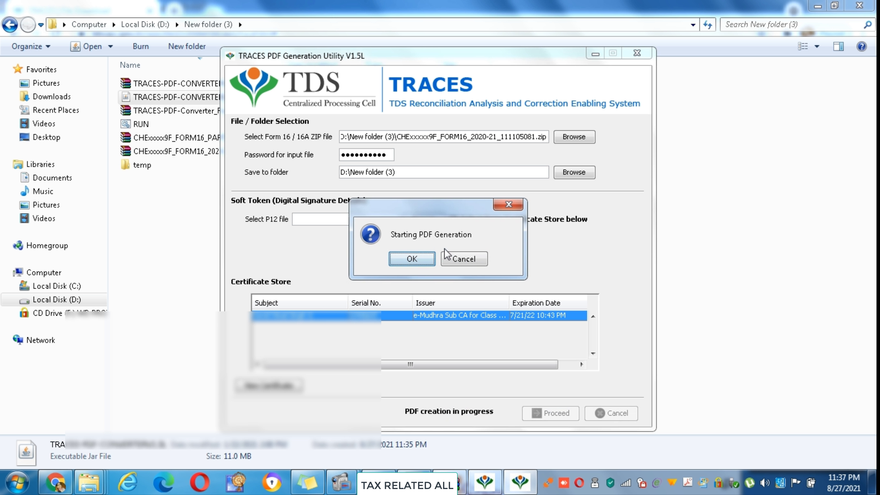
Confirm generation, acknowledge the '5 PDFs are generated' message, and move the utility aside.
click(414, 262)
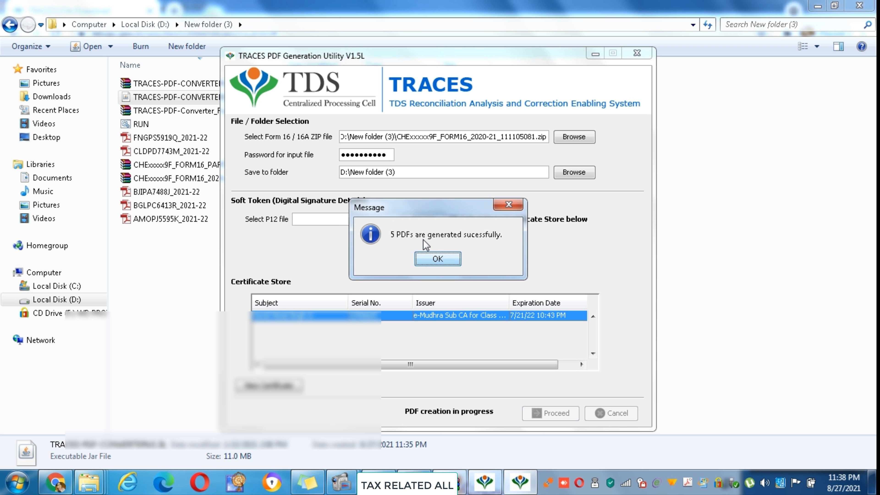
click(436, 257)
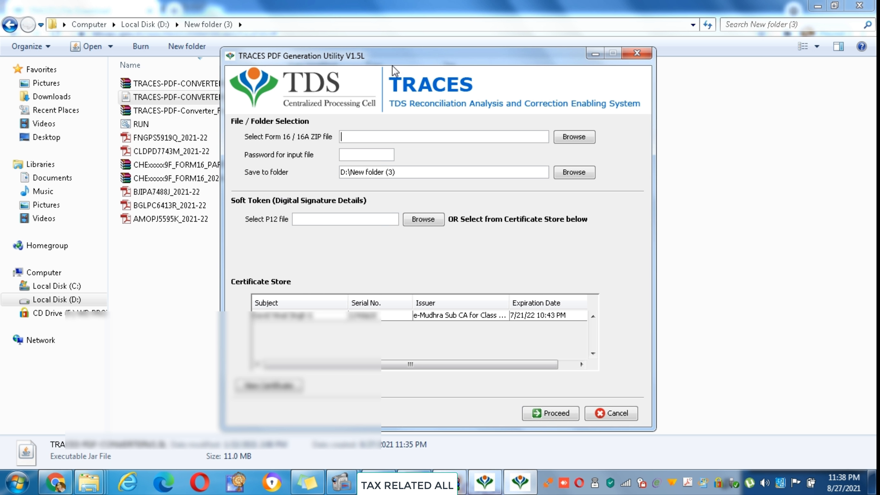
drag(403, 55, 480, 66)
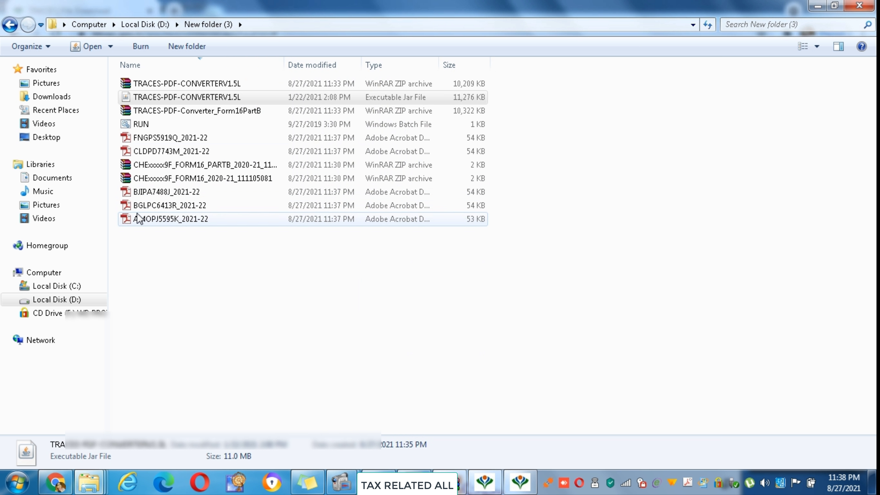
Close the open TRACES PDF generation utility windows.
click(520, 482)
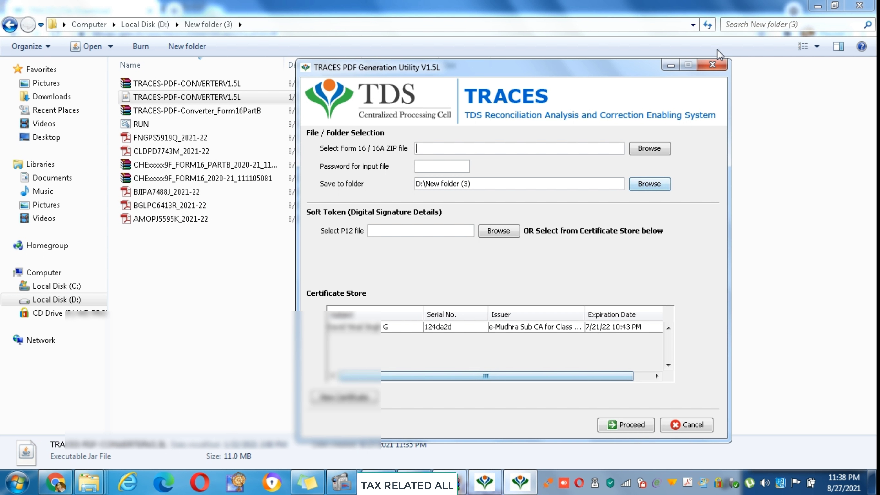
click(716, 64)
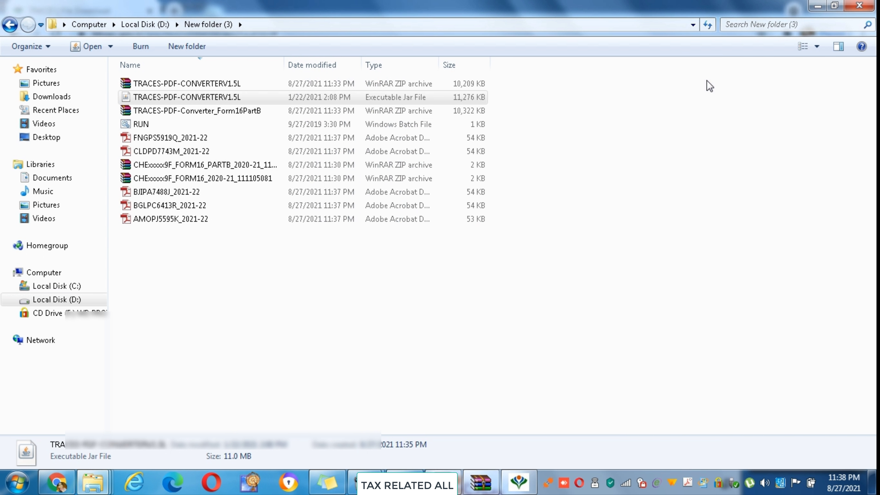
click(520, 483)
click(638, 51)
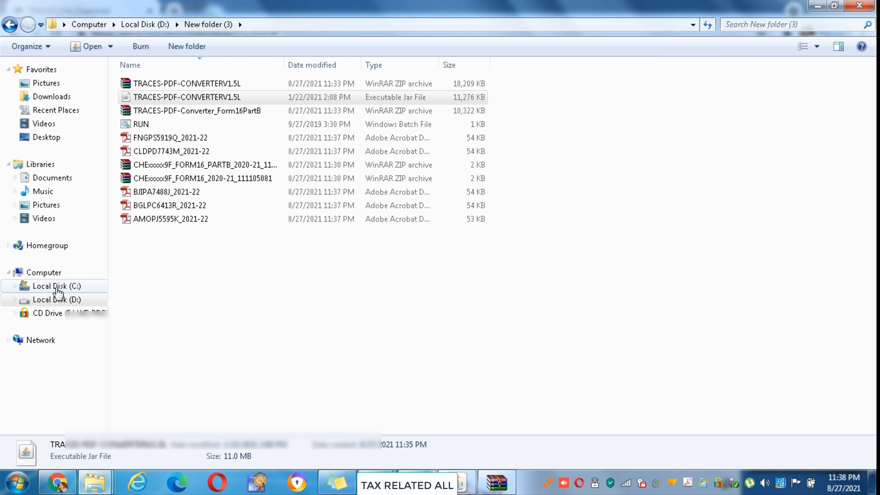
Open the first generated Form 16 PDF in Adobe Reader, dismiss prompts, and close it.
click(163, 139)
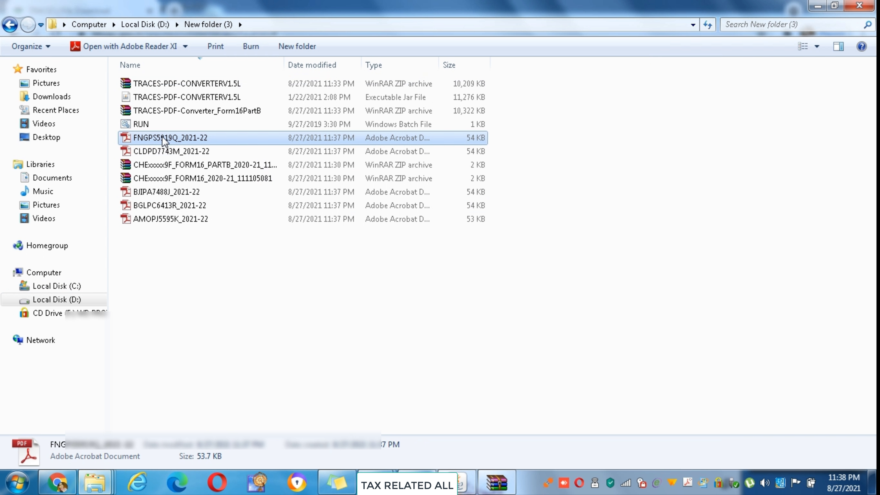
double_click(164, 139)
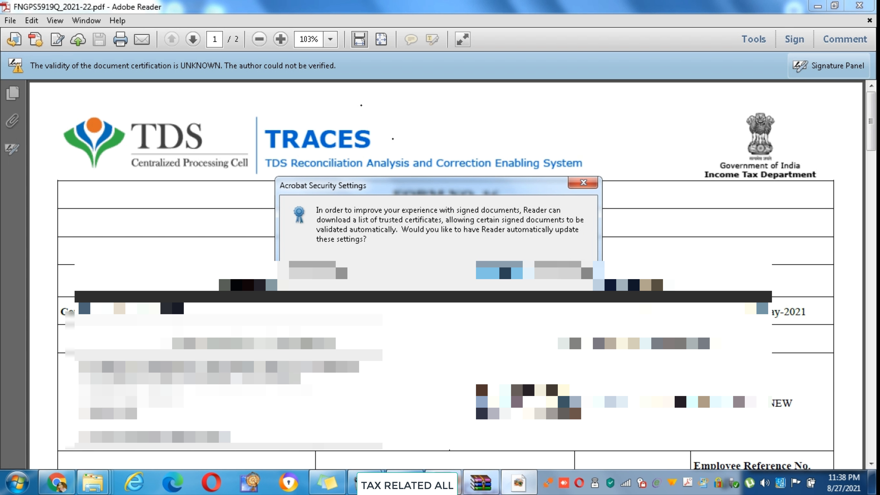
click(488, 272)
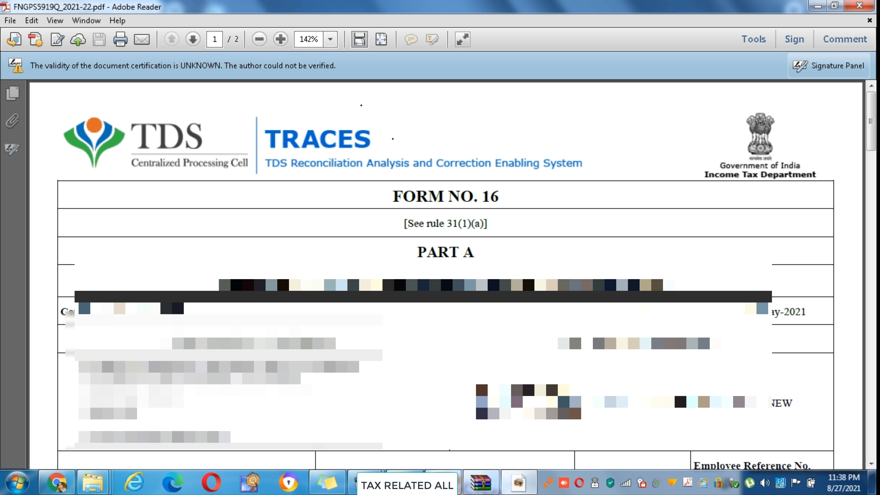
scroll(445, 274, down, 3)
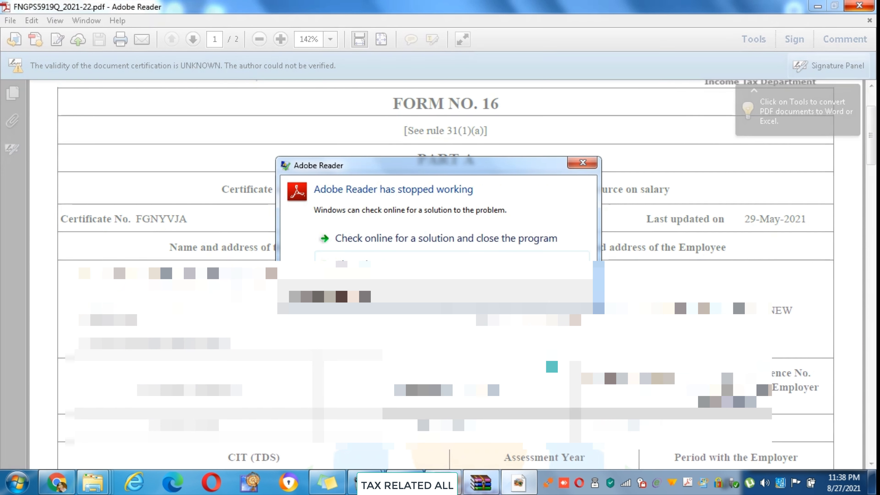
click(589, 163)
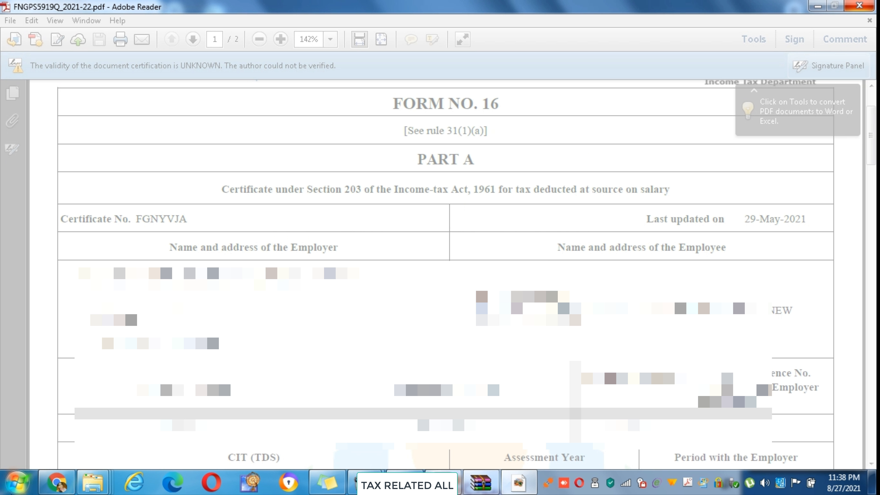
click(861, 7)
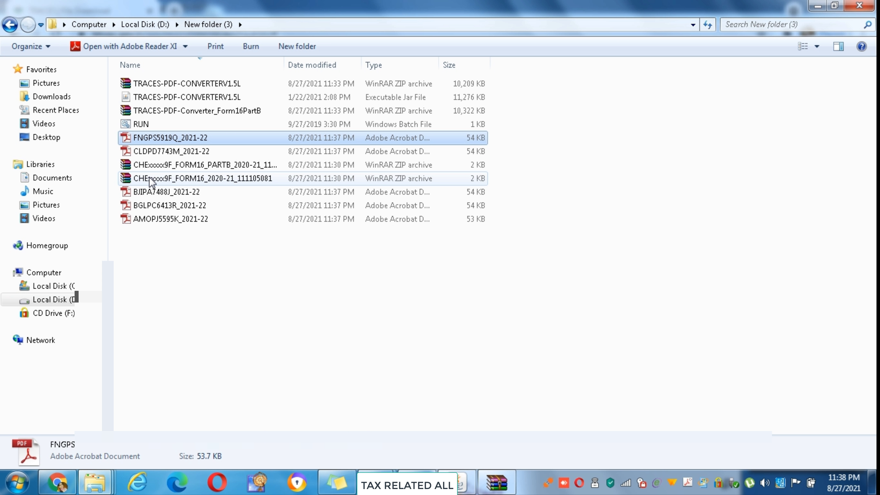
Extract the Form16PartB converter zip here and launch the TRACES-PDF-Converter_Form16PartB jar.
click(161, 167)
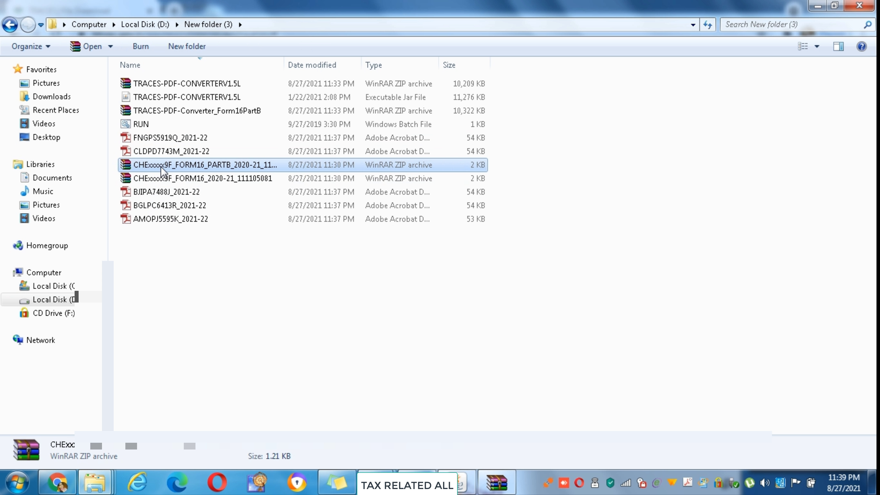
right_click(161, 166)
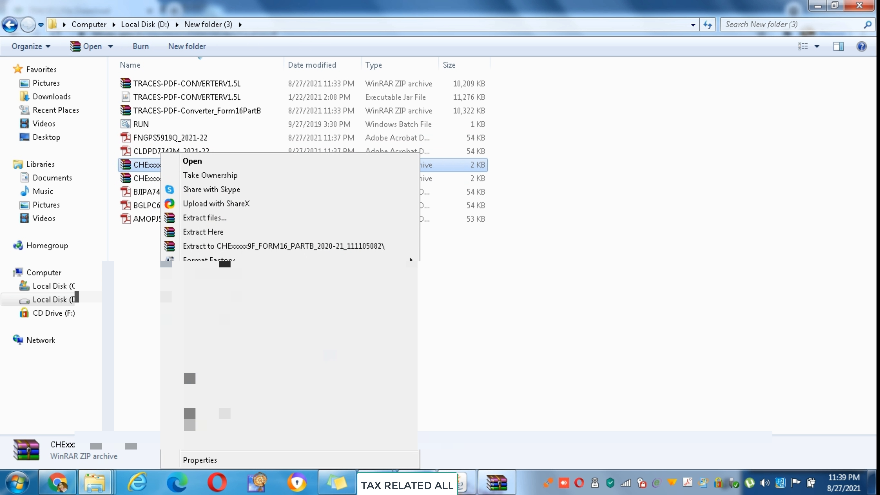
mouse_move(400, 366)
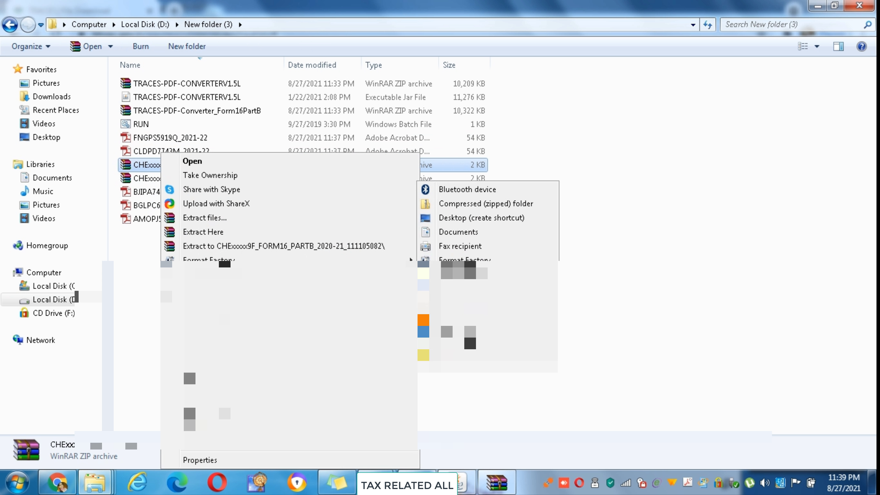
click(379, 236)
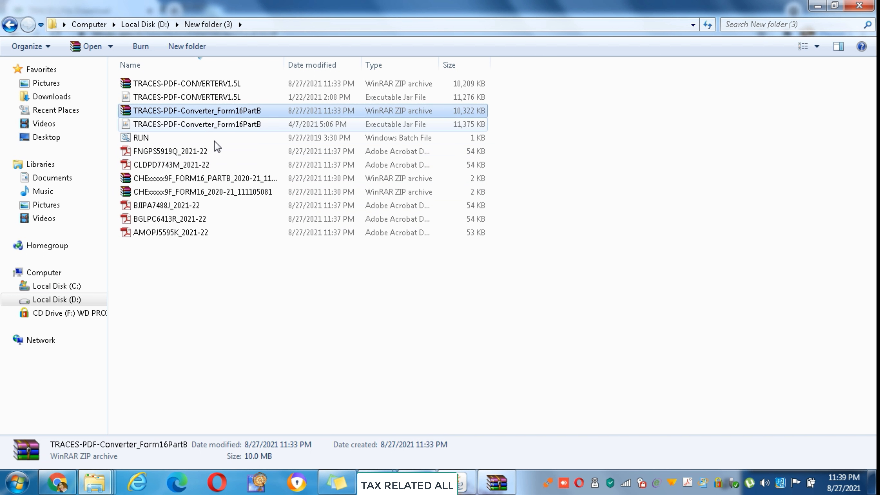
double_click(180, 126)
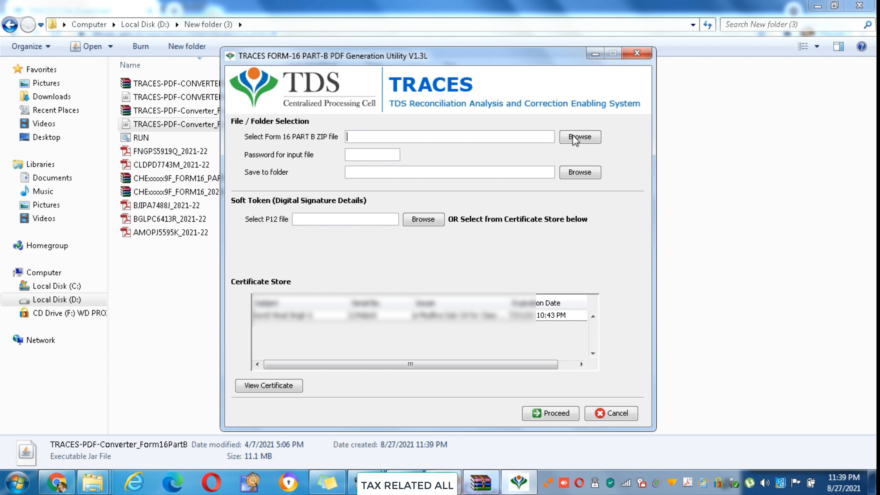
Try pasting the folder path as the Part B input file and dismiss the file-not-found error.
click(571, 136)
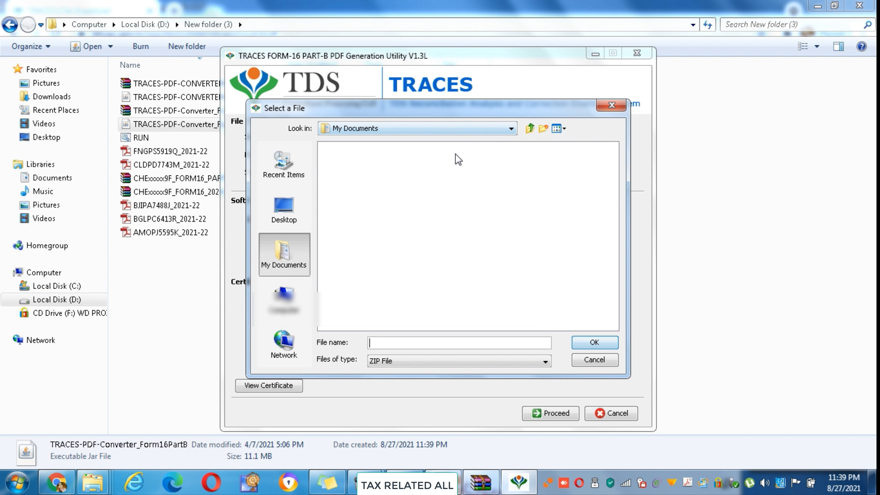
click(612, 107)
click(586, 138)
key(ctrl+v)
key(ctrl+v)
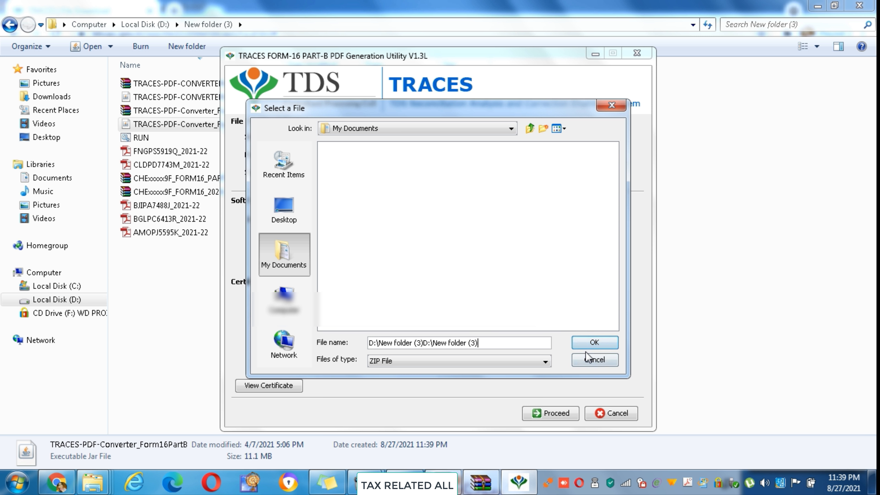
click(590, 341)
click(509, 204)
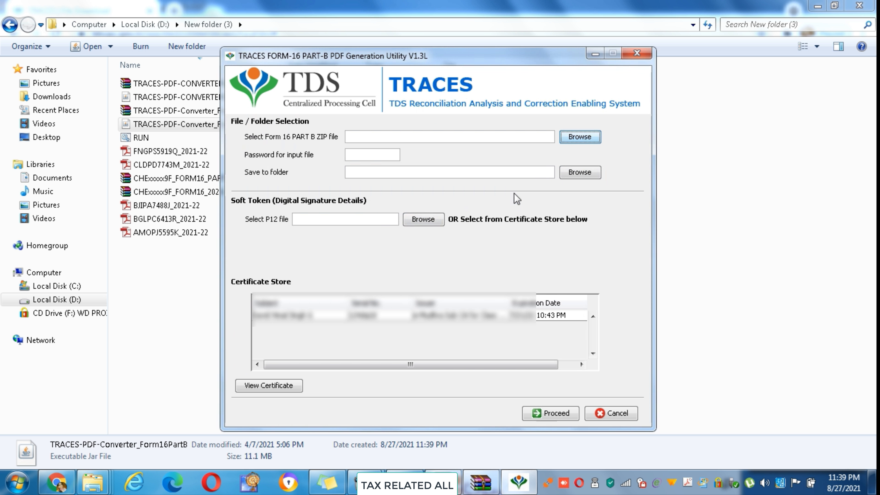
Navigate to D:\New folder (3) and set the FORM16_PARTB 2020-21 zip as input.
click(586, 136)
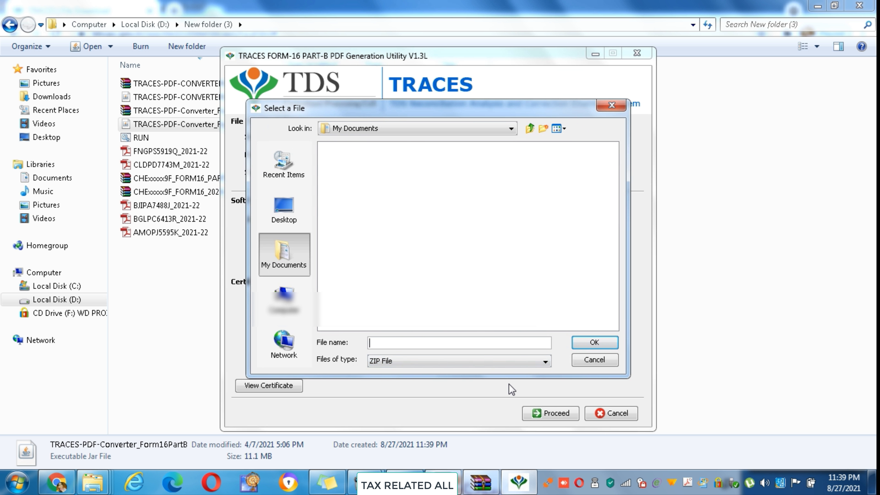
text(D:\New folder (3))
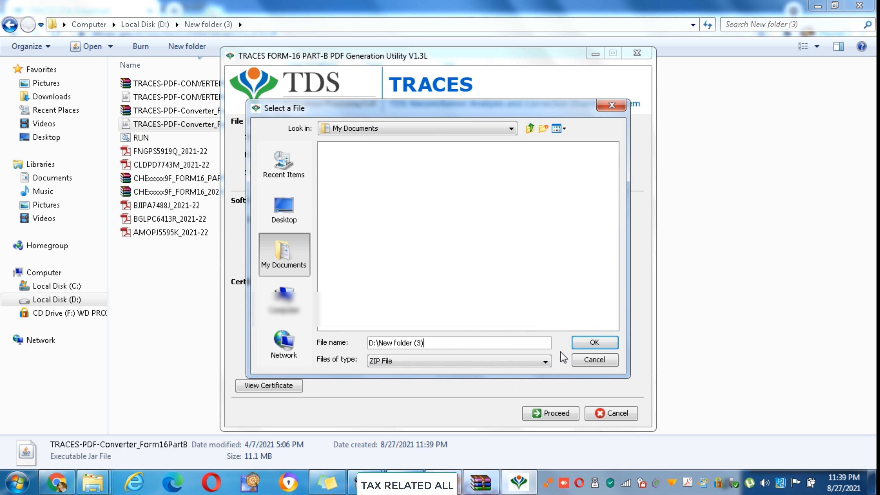
click(593, 342)
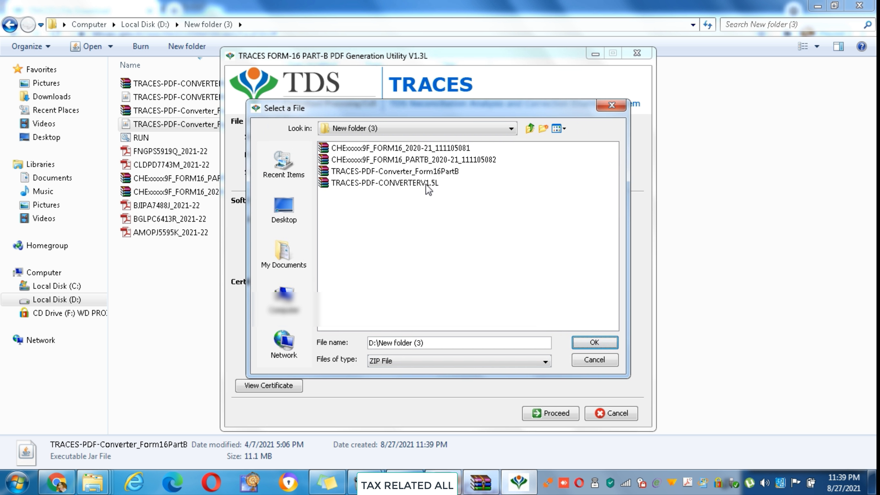
click(427, 171)
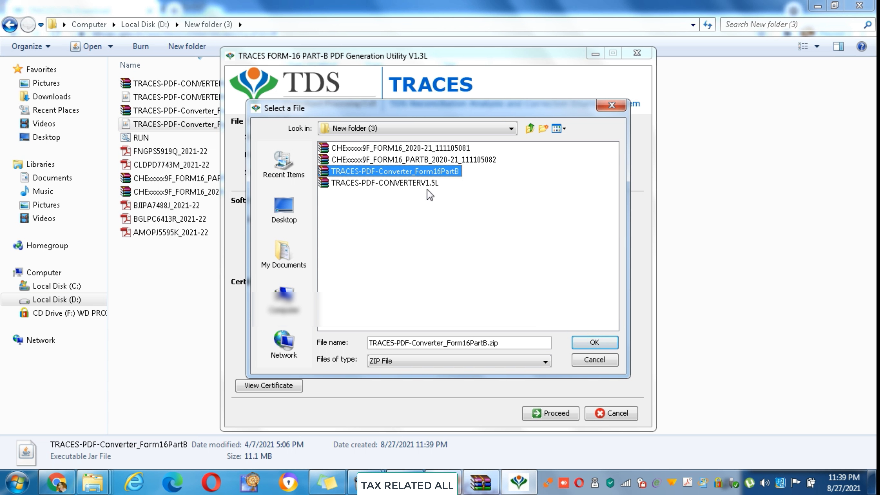
click(398, 160)
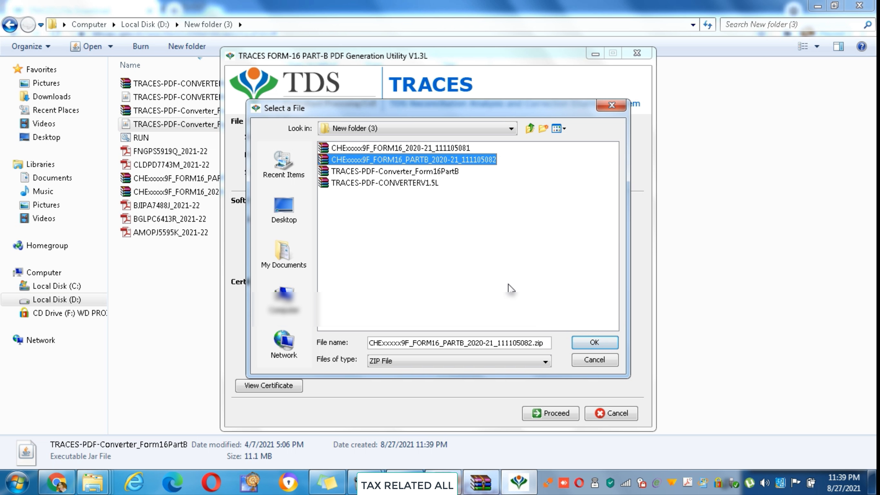
click(609, 343)
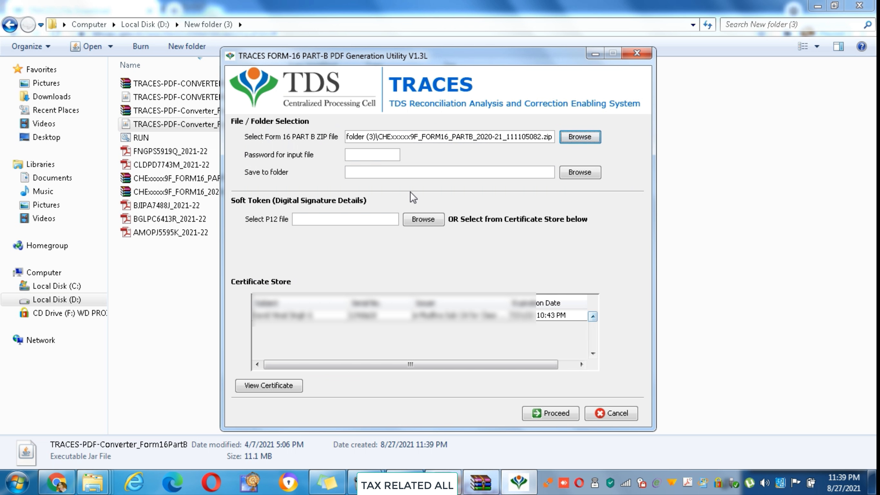
Type the Part B zip password, save to D:\New folder (3), and select the stored certificate.
click(385, 159)
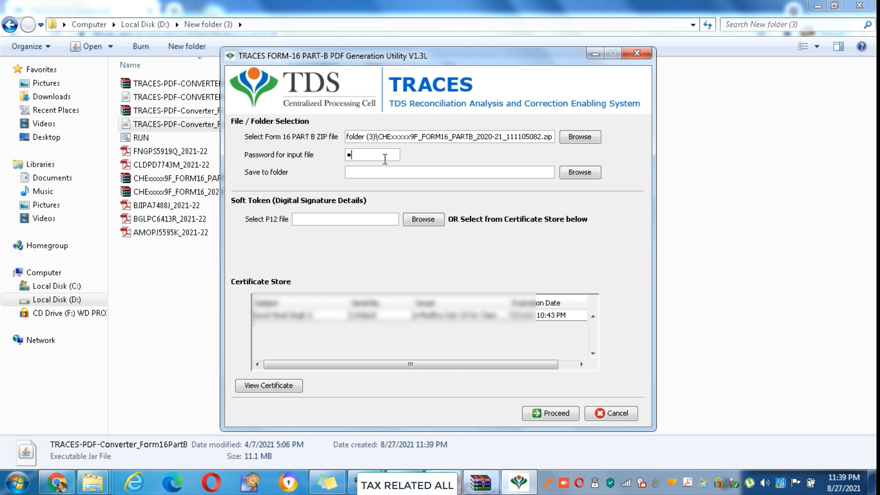
click(568, 174)
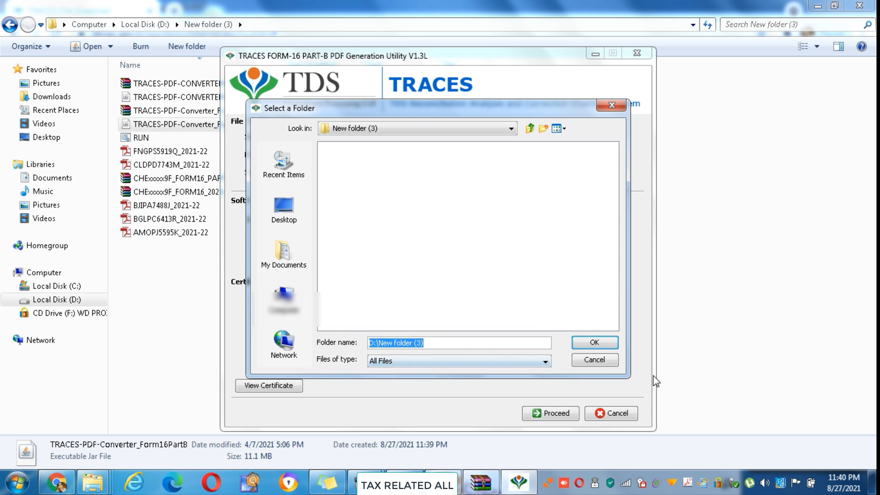
click(594, 342)
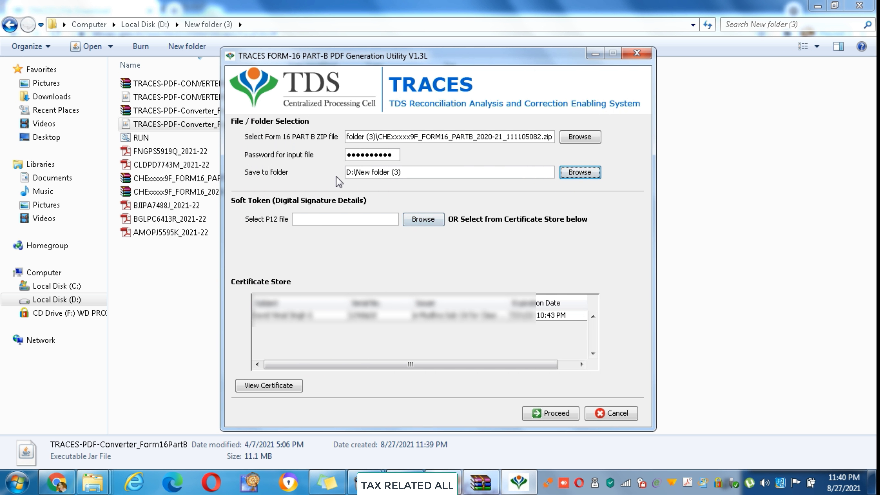
click(330, 316)
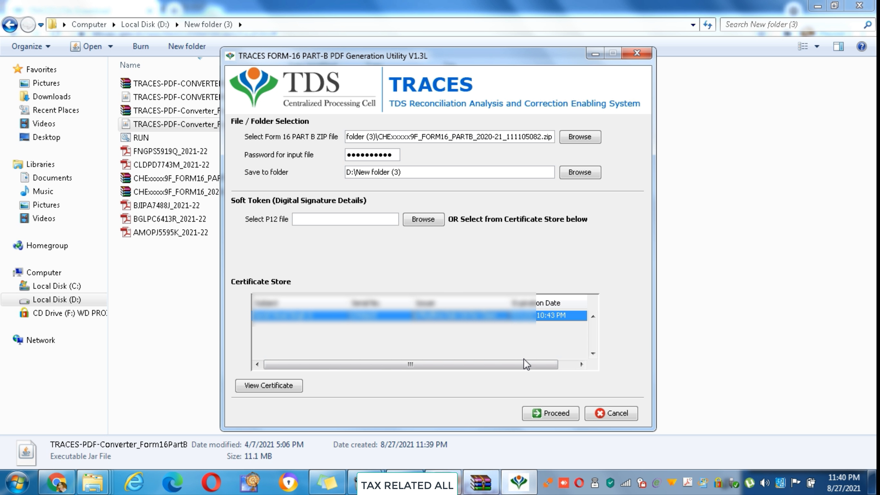
Proceed and confirm generation of 5 Part B PDFs, then return to the New folder (3) window.
click(546, 414)
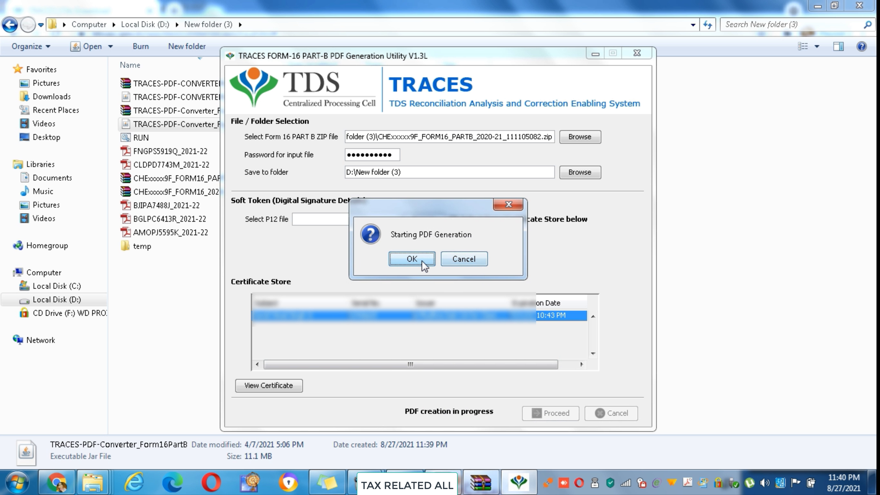
click(412, 259)
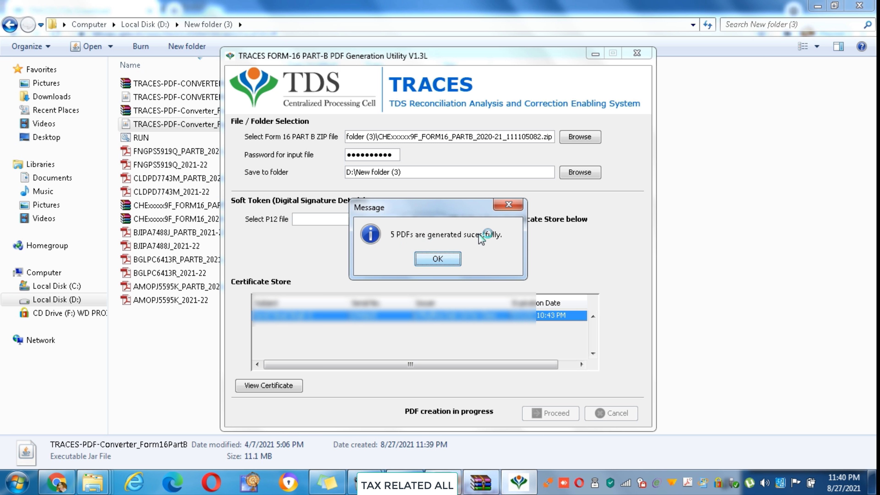
click(440, 260)
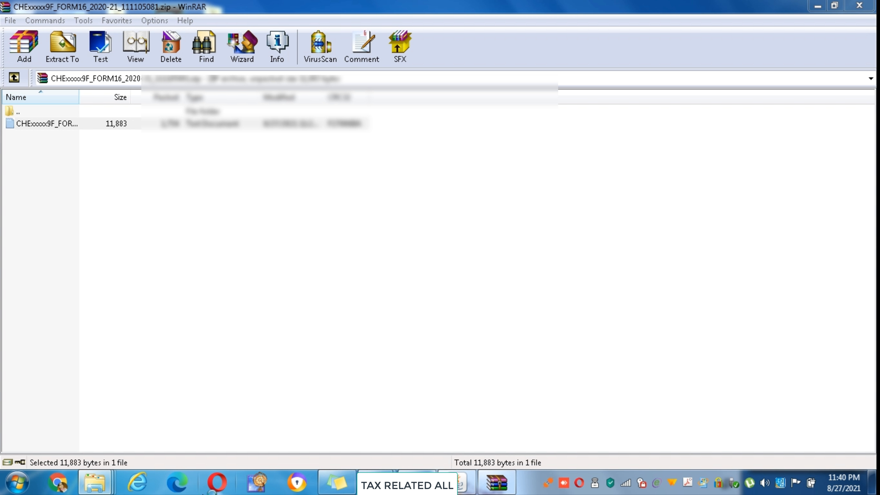
click(85, 483)
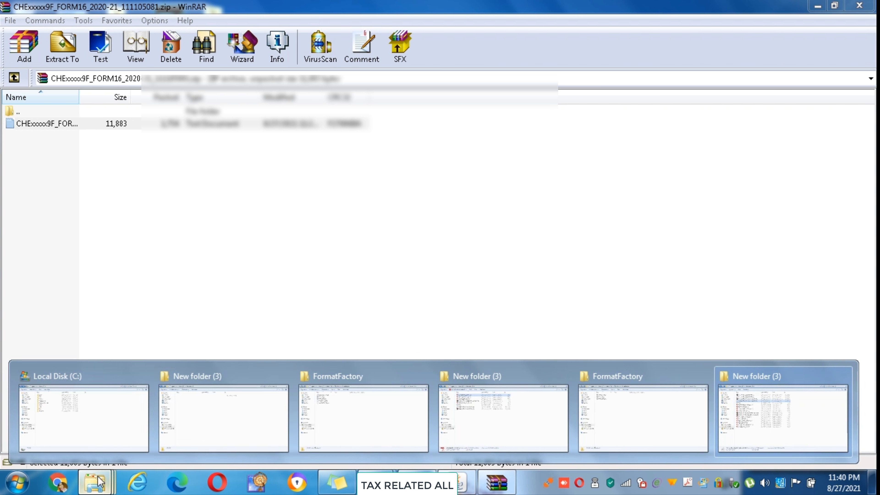
click(743, 418)
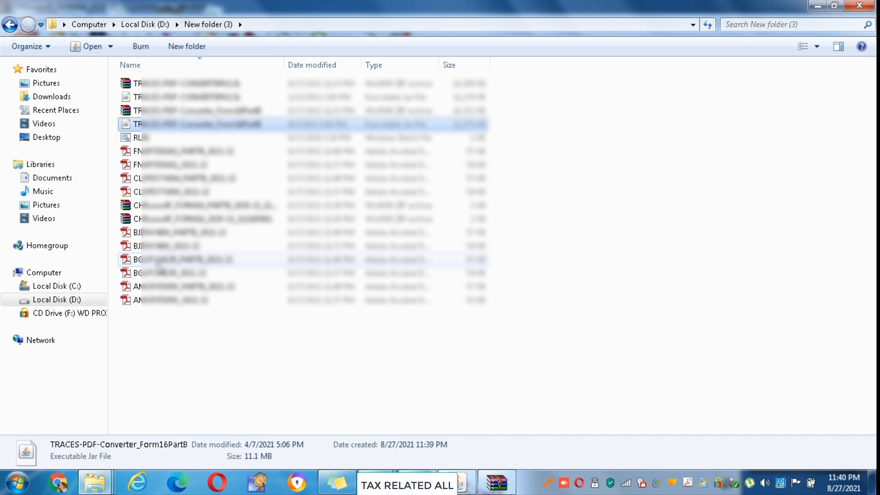